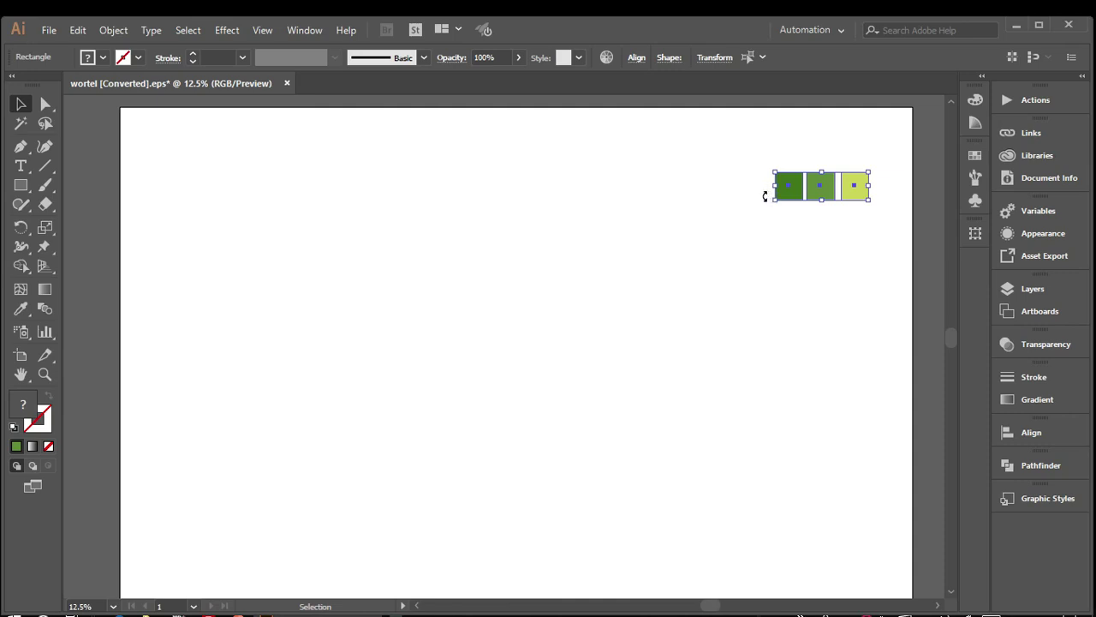
# Step: Select the dark green square so its colour becomes the fill, undoing a stray Eyedropper recolour
pyautogui.click(21, 149)
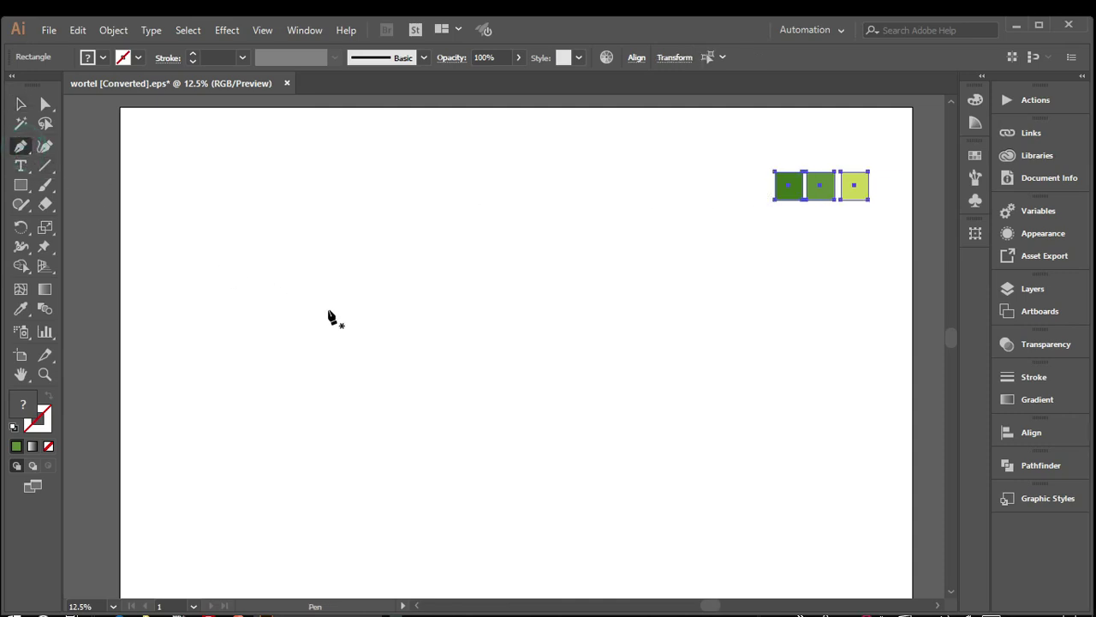
pyautogui.click(20, 308)
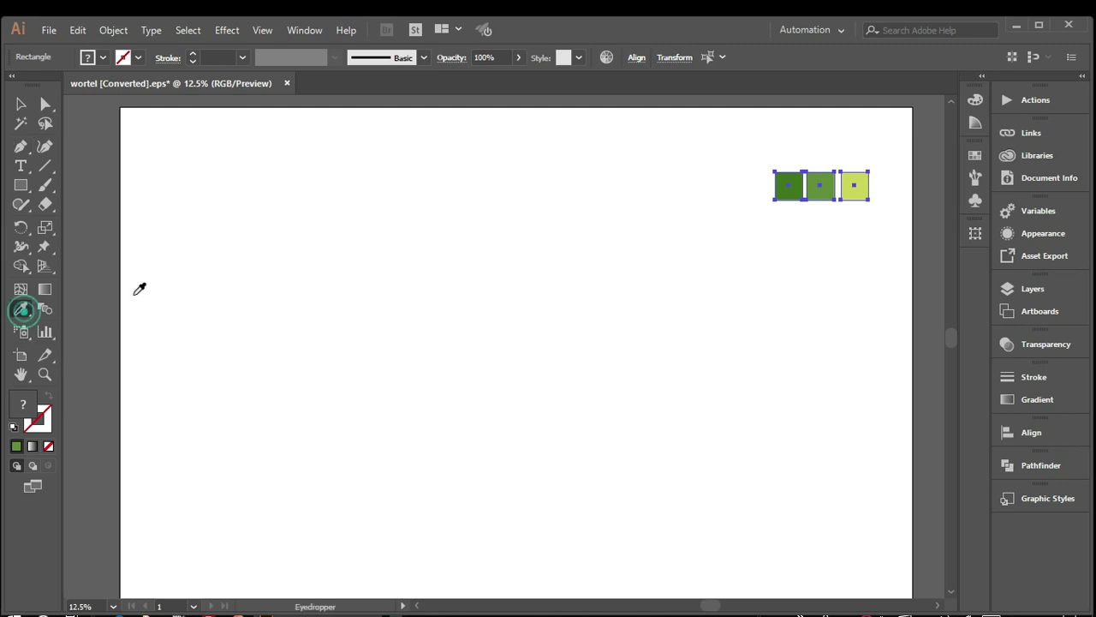
pyautogui.click(794, 187)
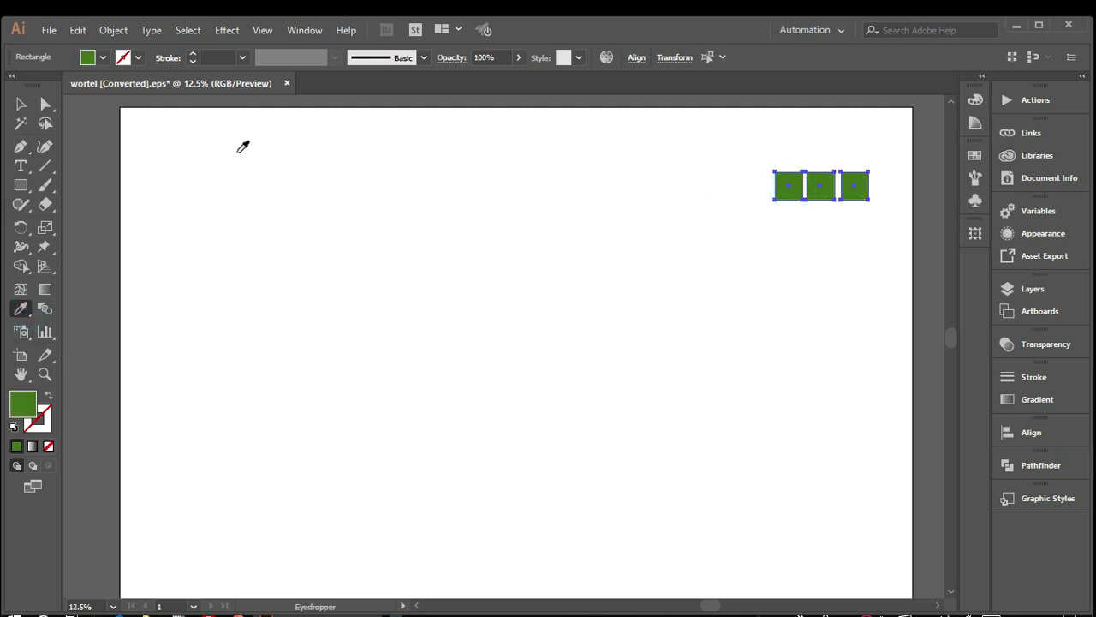
pyautogui.hotkey('ctrl', 'z')
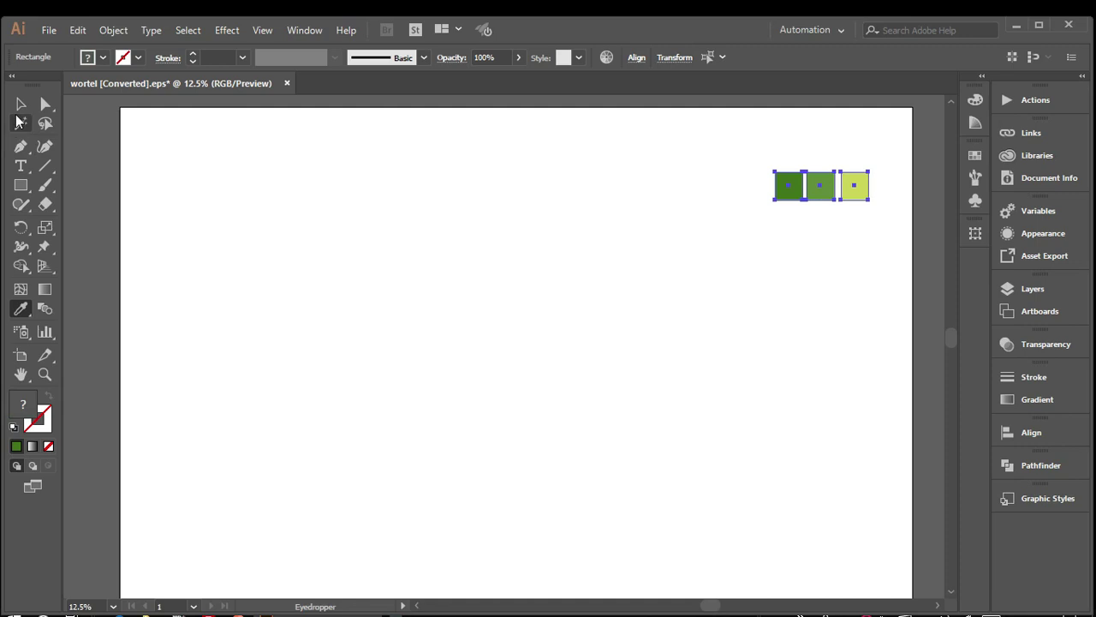
pyautogui.click(19, 106)
pyautogui.click(437, 203)
pyautogui.click(786, 188)
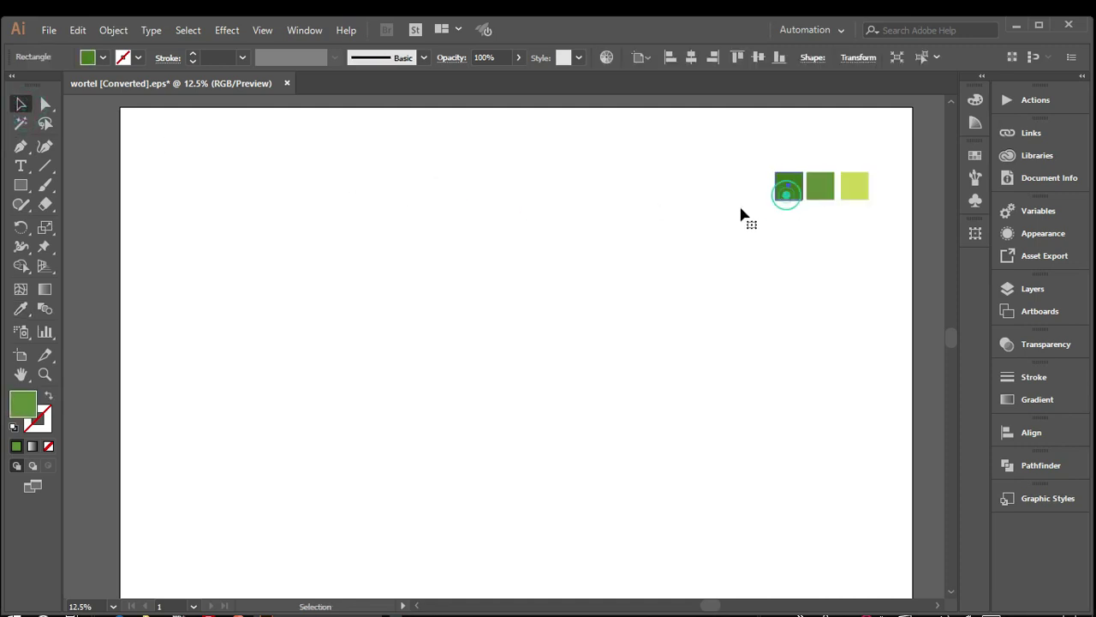
pyautogui.click(21, 146)
# Step: Outline the leaf's lower tip, left side and upper edge with curved Pen anchors
pyautogui.click(501, 449)
pyautogui.moveTo(442, 399); pyautogui.dragTo(410, 392)
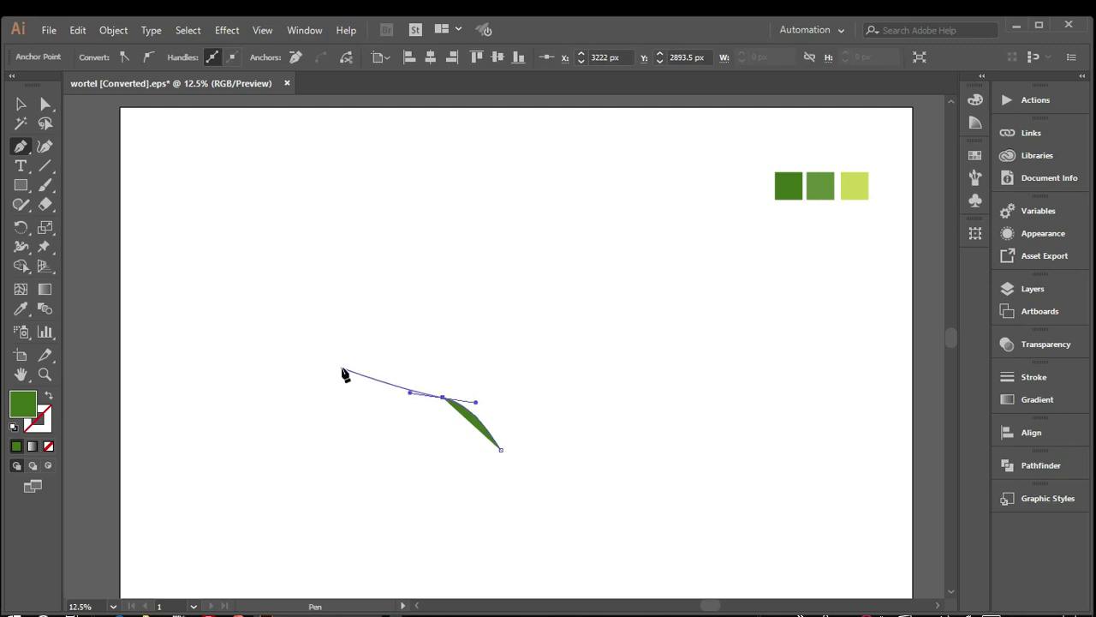
pyautogui.moveTo(344, 379)
pyautogui.mouseDown()
pyautogui.moveTo(329, 338)
pyautogui.moveTo(269, 280)
pyautogui.mouseUp()
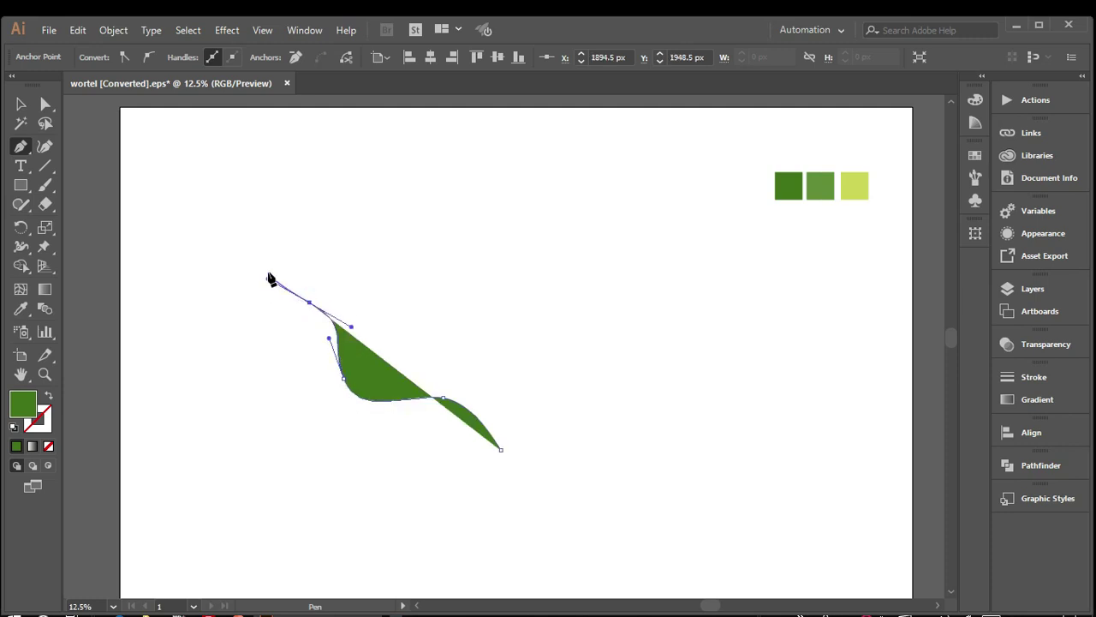
pyautogui.hotkey('ctrl', 'z')
pyautogui.moveTo(299, 310); pyautogui.dragTo(269, 302)
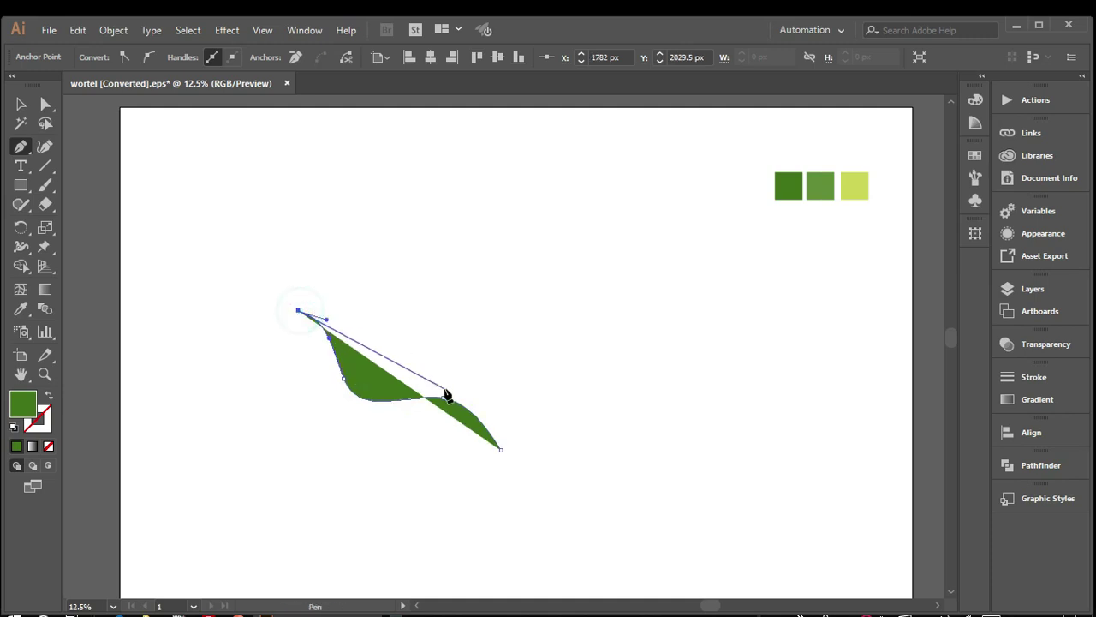
pyautogui.moveTo(459, 373); pyautogui.dragTo(514, 460)
pyautogui.click(459, 374)
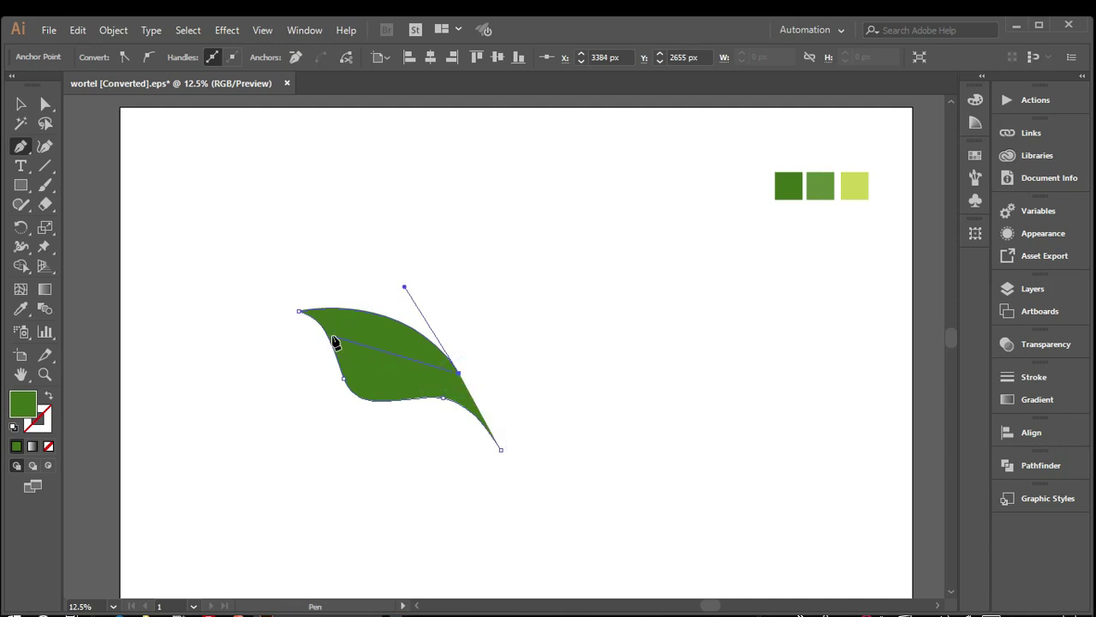
# Step: Cut a narrow vein wedge into the leaf and close the outline at its lower tip
pyautogui.click(368, 345)
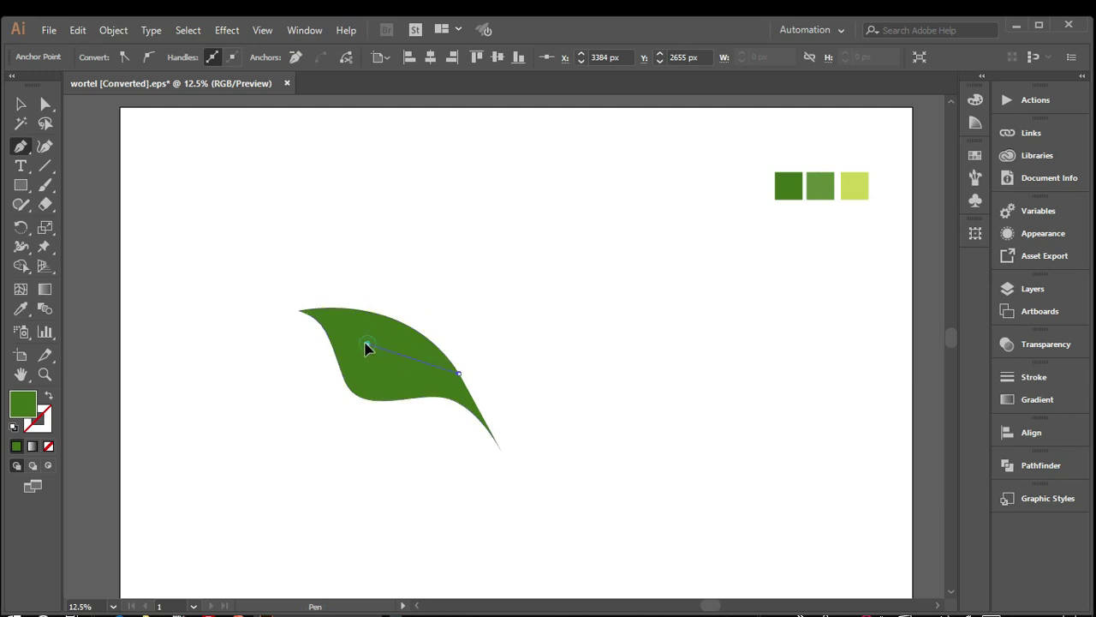
pyautogui.click(369, 346)
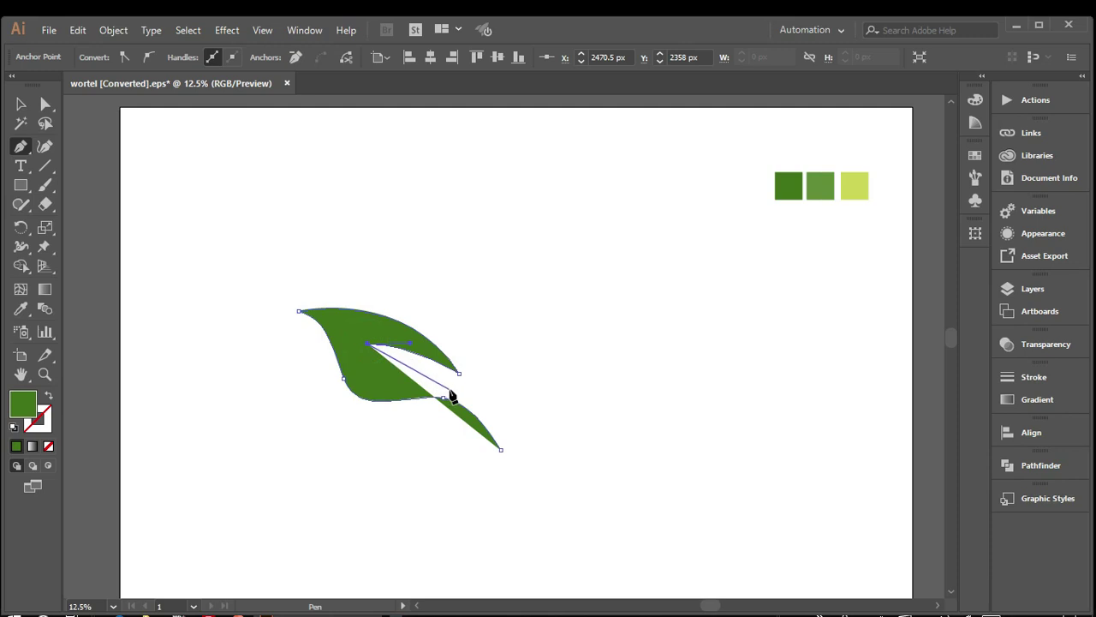
pyautogui.moveTo(501, 449); pyautogui.dragTo(550, 537)
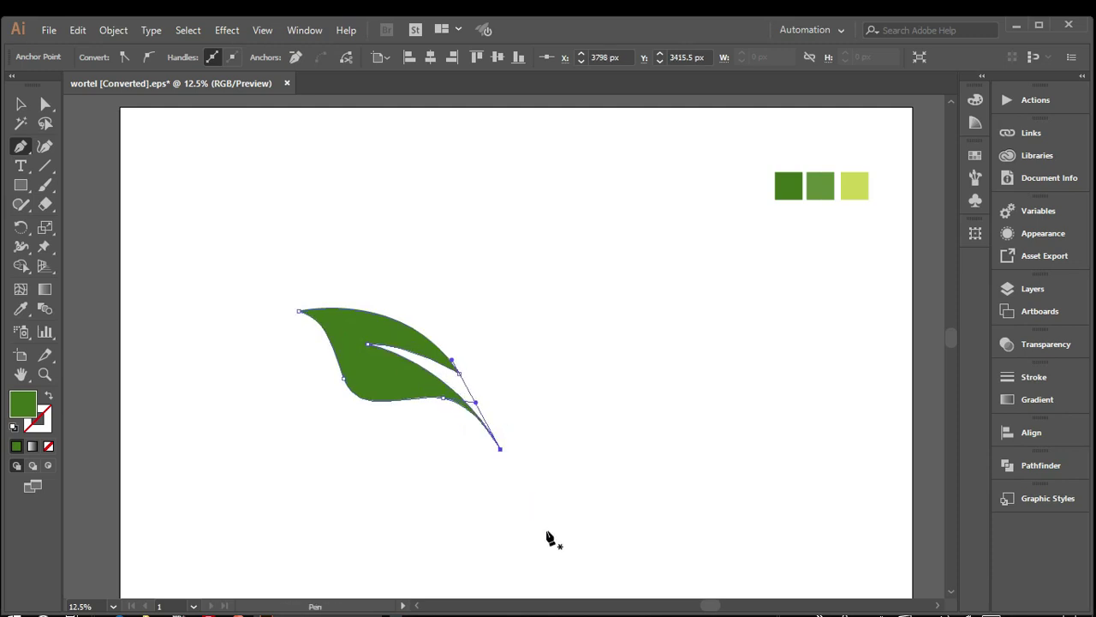
pyautogui.click(21, 104)
# Step: Drag the leaf's anchors and handles to smooth its edges, extend the left tip and shape the vein gap
pyautogui.click(45, 103)
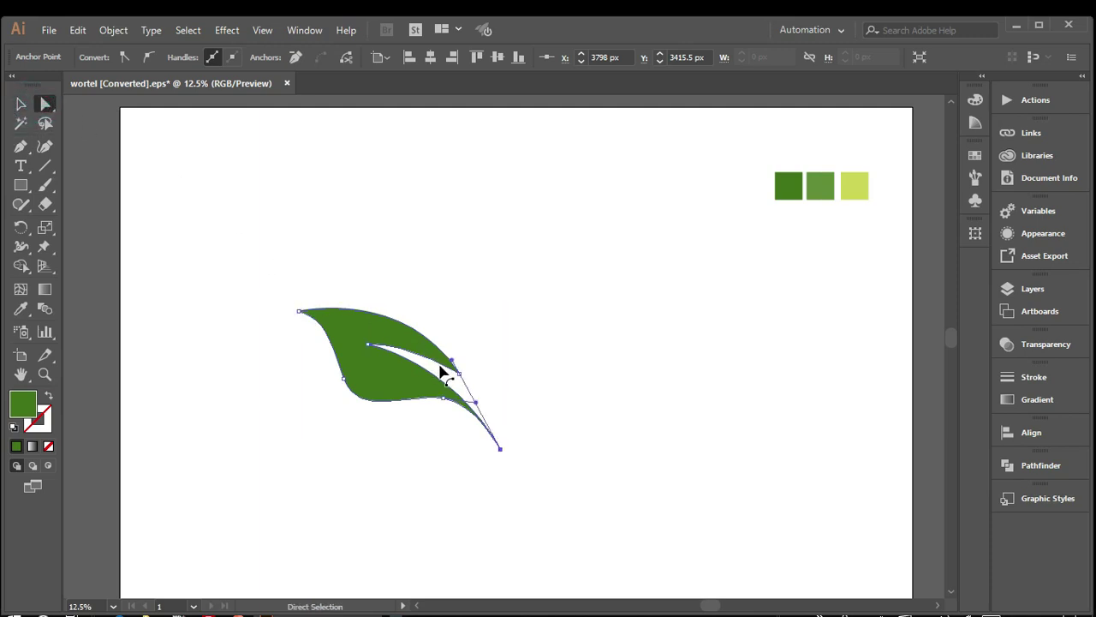
pyautogui.moveTo(460, 377); pyautogui.dragTo(471, 394)
pyautogui.moveTo(416, 309); pyautogui.dragTo(428, 266)
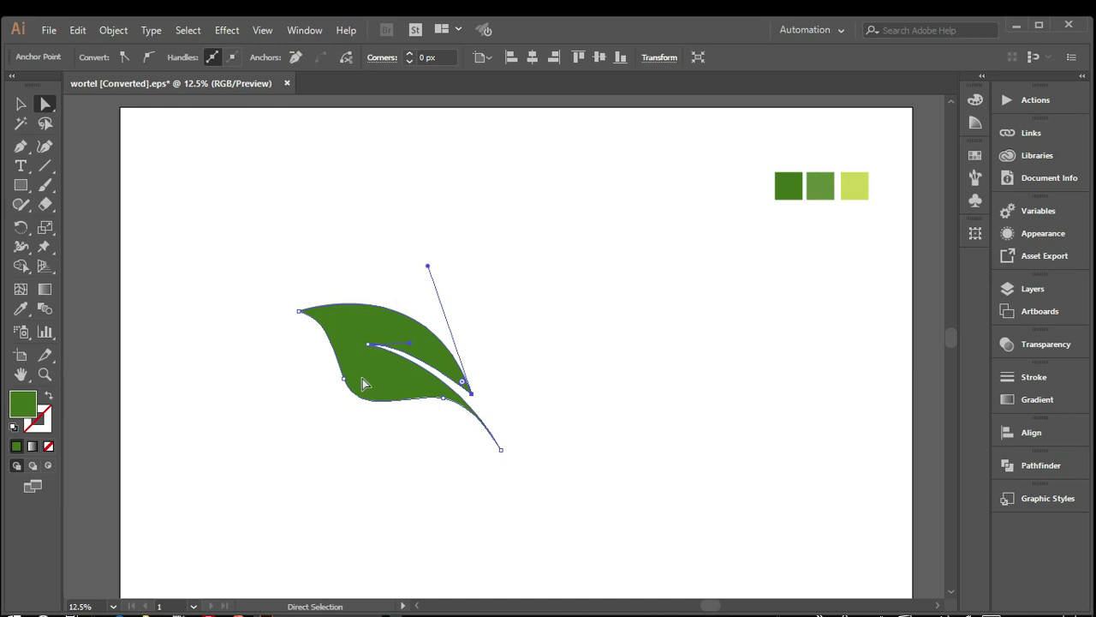
pyautogui.click(342, 378)
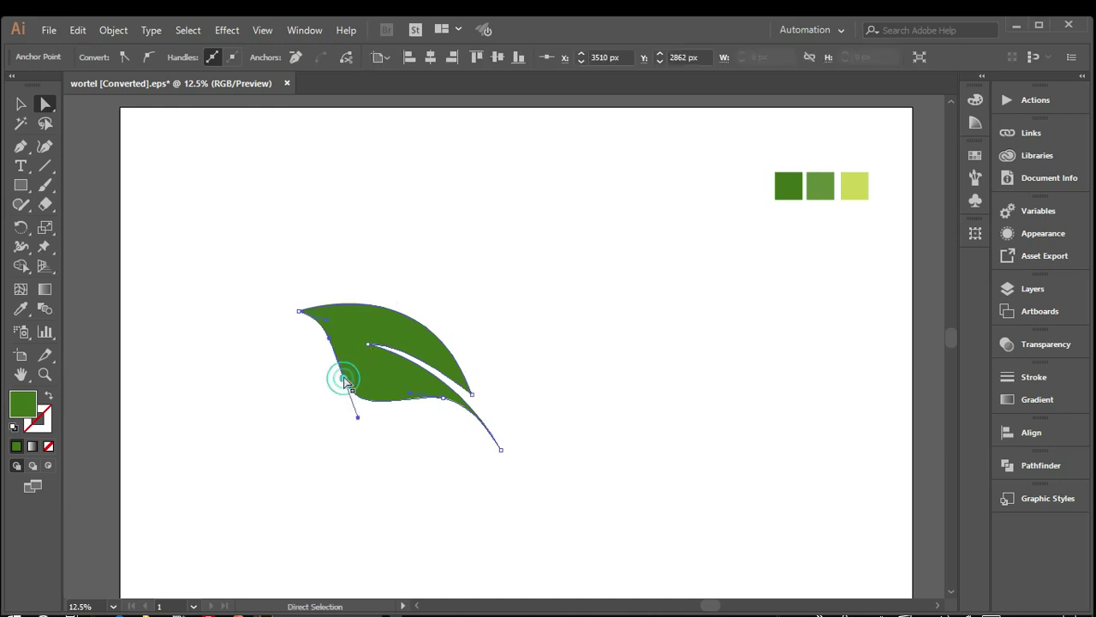
pyautogui.moveTo(331, 345)
pyautogui.mouseDown()
pyautogui.moveTo(325, 358)
pyautogui.moveTo(319, 347)
pyautogui.mouseUp()
pyautogui.moveTo(298, 311); pyautogui.dragTo(269, 307)
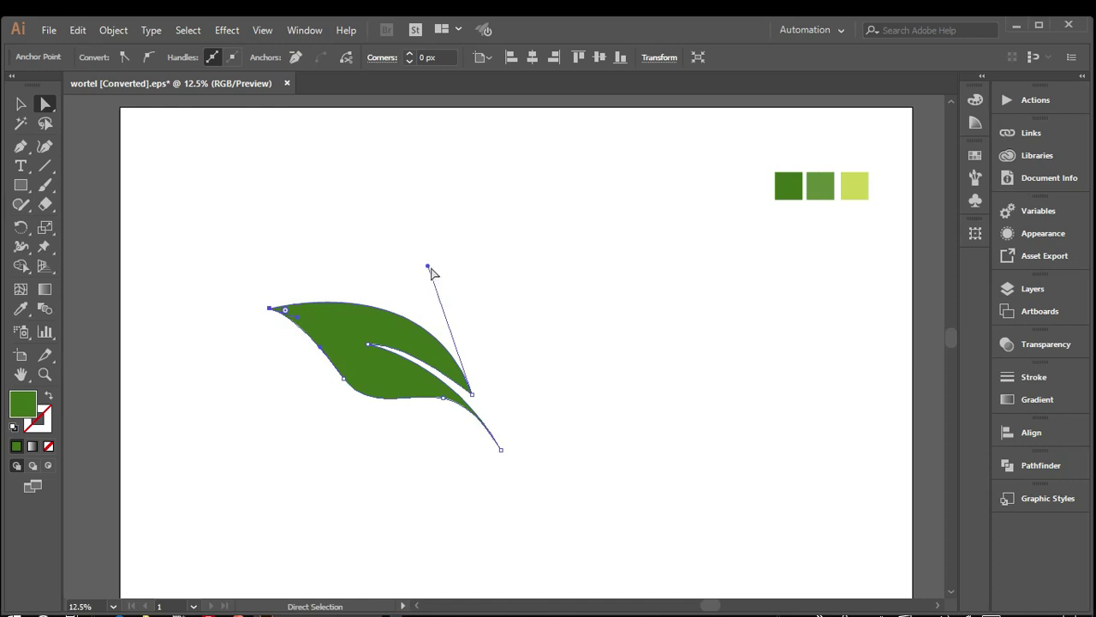
pyautogui.moveTo(428, 271); pyautogui.dragTo(435, 257)
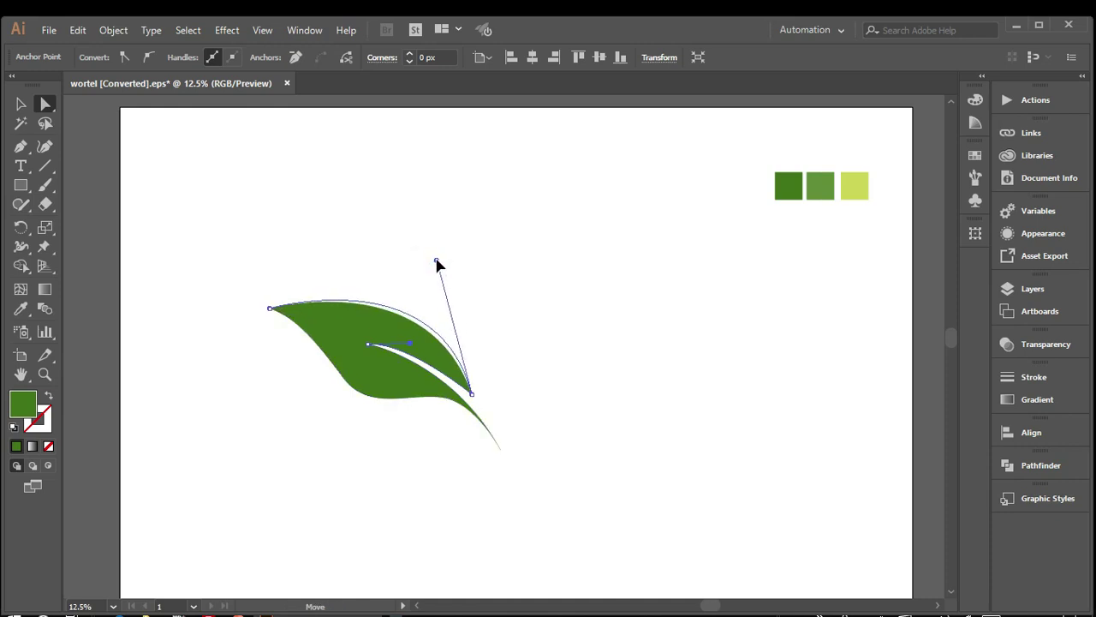
pyautogui.click(539, 350)
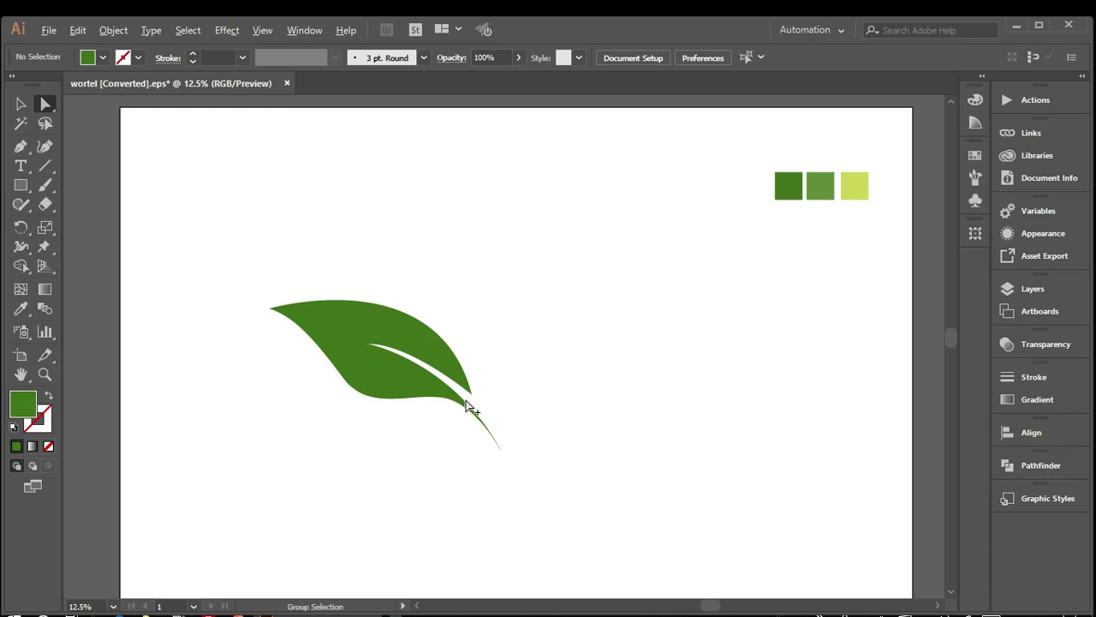
# Step: Draw a thin vein shape along the leaf's inner cut and fill it white with the Eyedropper
pyautogui.click(21, 146)
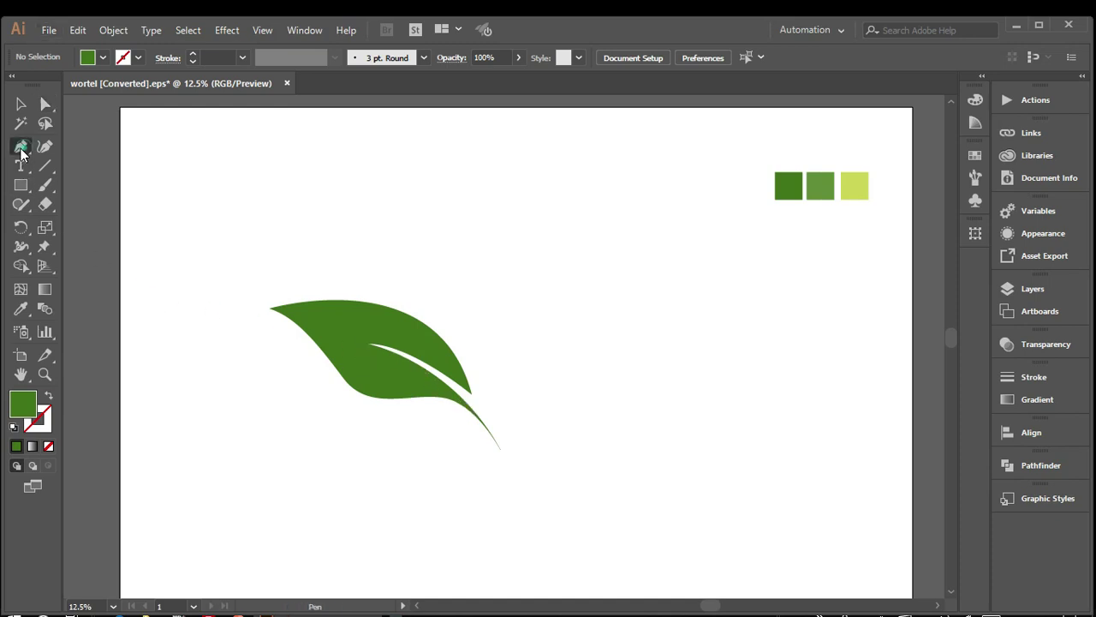
pyautogui.moveTo(450, 384); pyautogui.dragTo(359, 394)
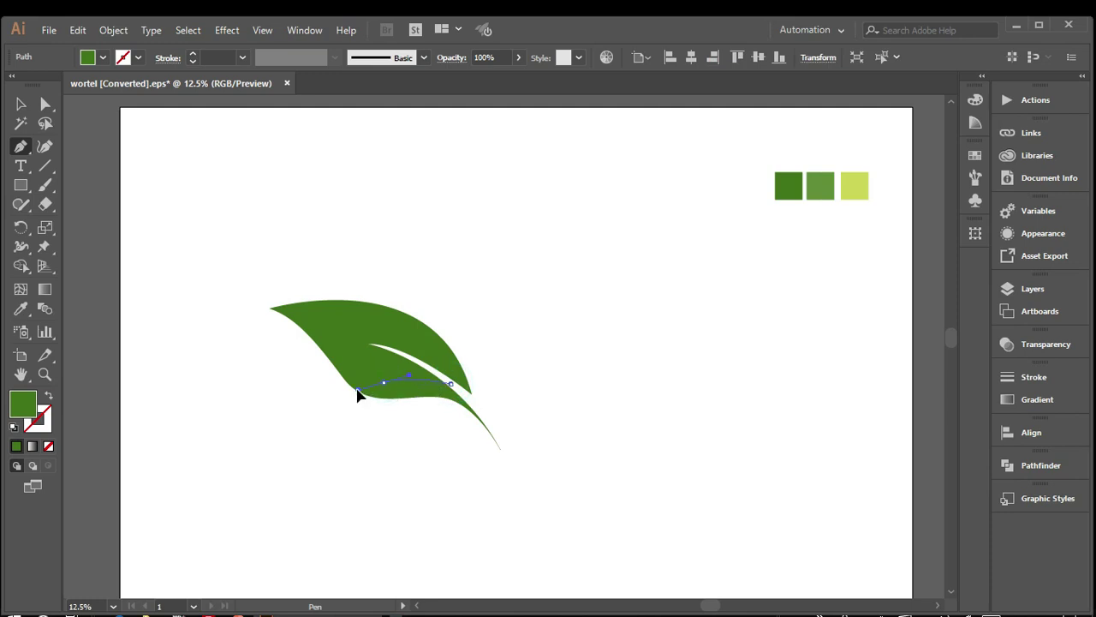
pyautogui.click(351, 392)
pyautogui.click(385, 382)
pyautogui.click(442, 375)
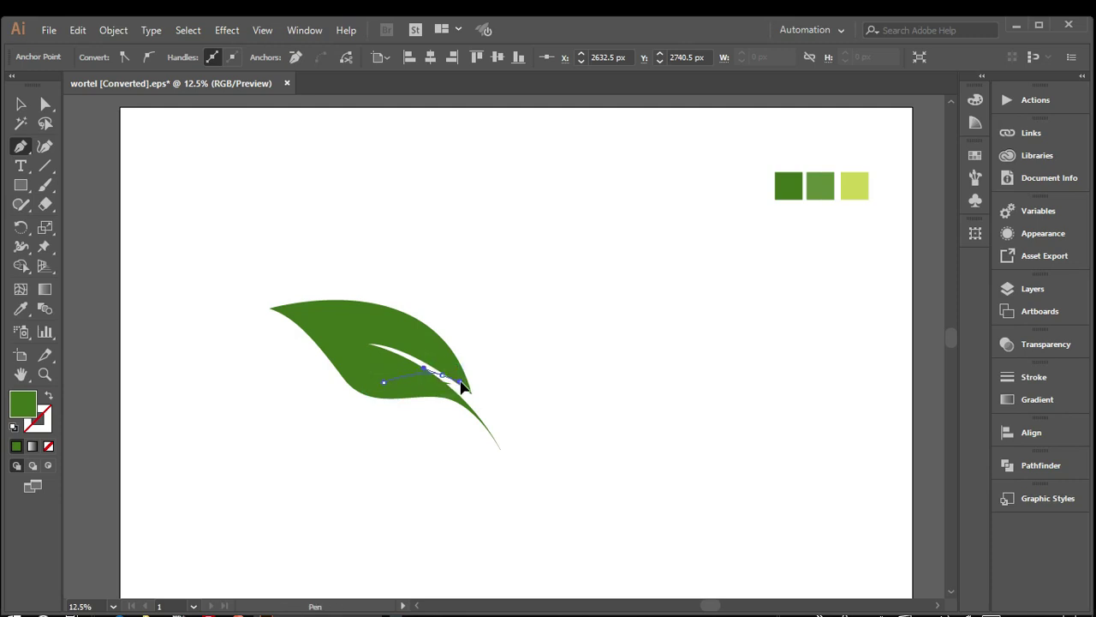
pyautogui.click(443, 378)
pyautogui.click(451, 382)
pyautogui.click(21, 310)
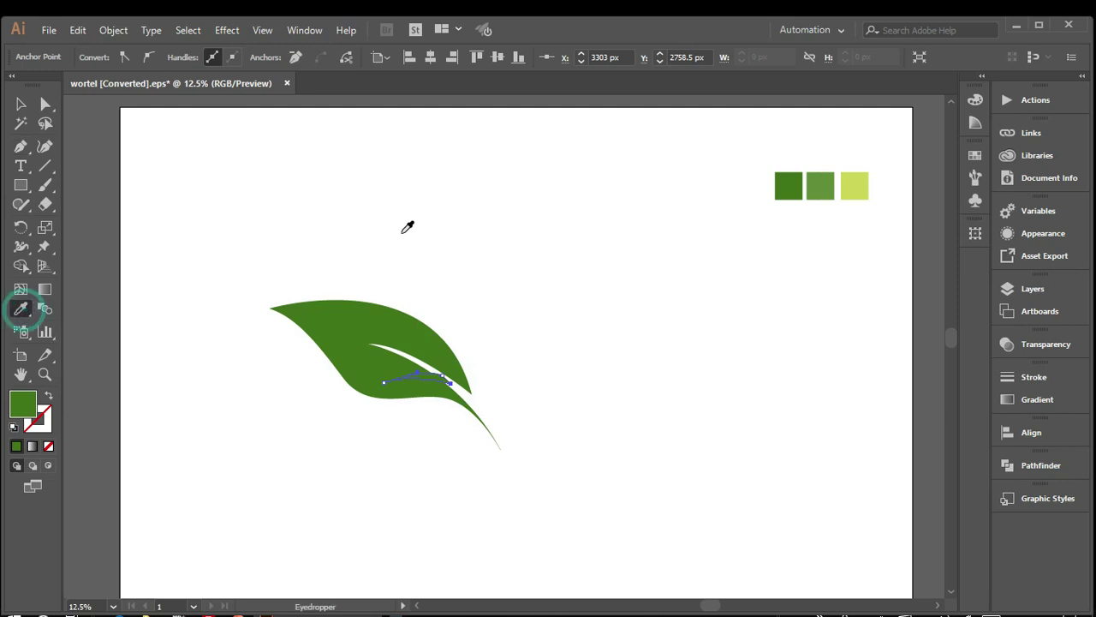
pyautogui.click(400, 233)
# Step: Alt-drag a copy of the white vein and rotate it to angle across the leaf
pyautogui.click(21, 105)
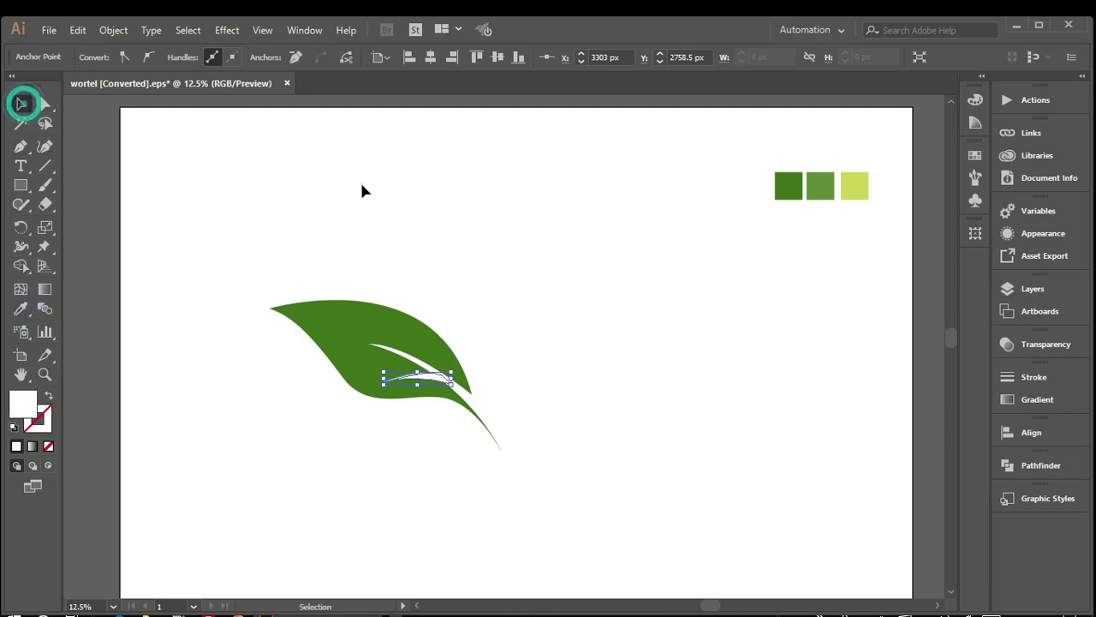
pyautogui.click(361, 185)
pyautogui.moveTo(422, 383)
pyautogui.mouseDown()
pyautogui.moveTo(394, 366)
pyautogui.moveTo(430, 336)
pyautogui.mouseUp()
pyautogui.click(511, 306)
pyautogui.click(403, 360)
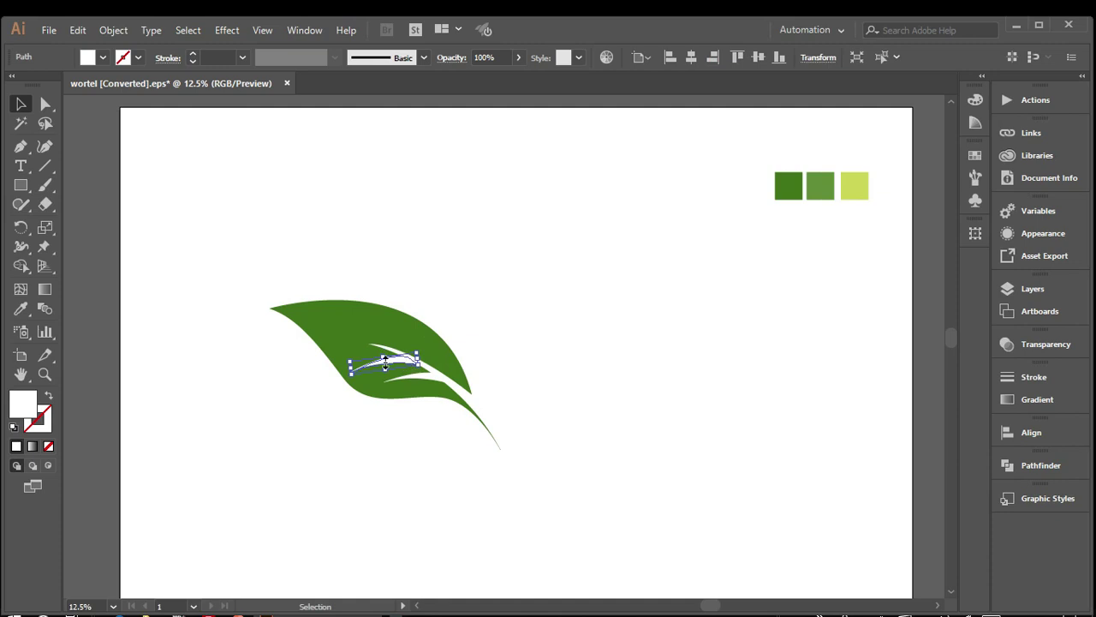
pyautogui.moveTo(350, 363); pyautogui.dragTo(362, 366)
pyautogui.click(505, 296)
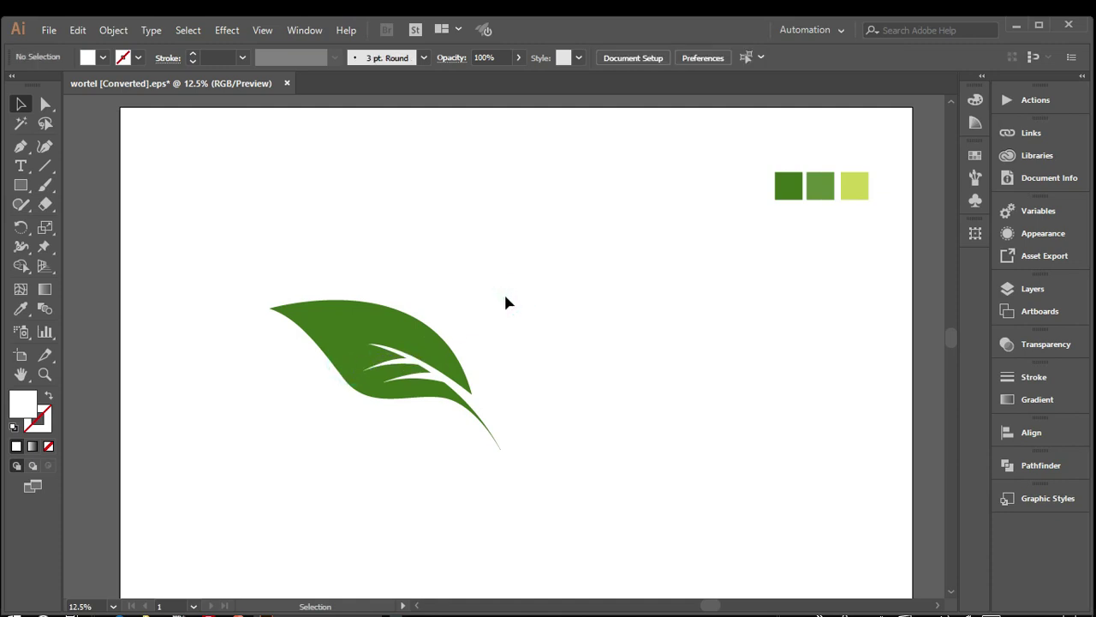
# Step: Move the white vein copy up above the leaf, dismissing a stray Start menu and context menu
pyautogui.moveTo(389, 368); pyautogui.dragTo(382, 364)
pyautogui.moveTo(392, 367)
pyautogui.mouseDown()
pyautogui.moveTo(382, 363)
pyautogui.moveTo(403, 304)
pyautogui.mouseUp()
pyautogui.click(519, 300)
pyautogui.press('super')
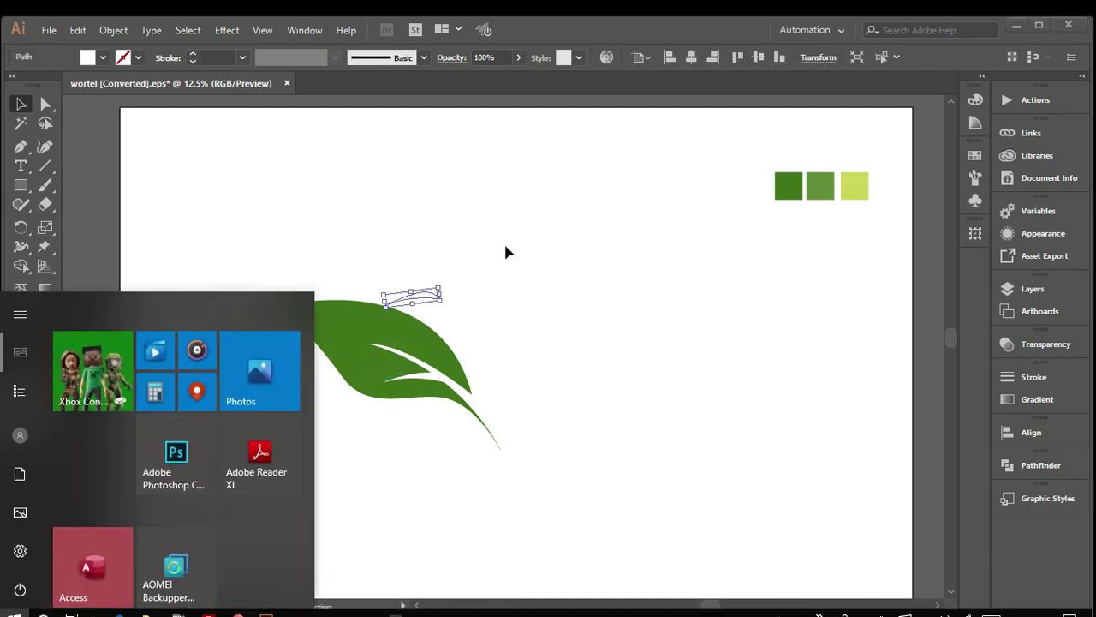
pyautogui.click(504, 245)
pyautogui.rightClick(509, 261)
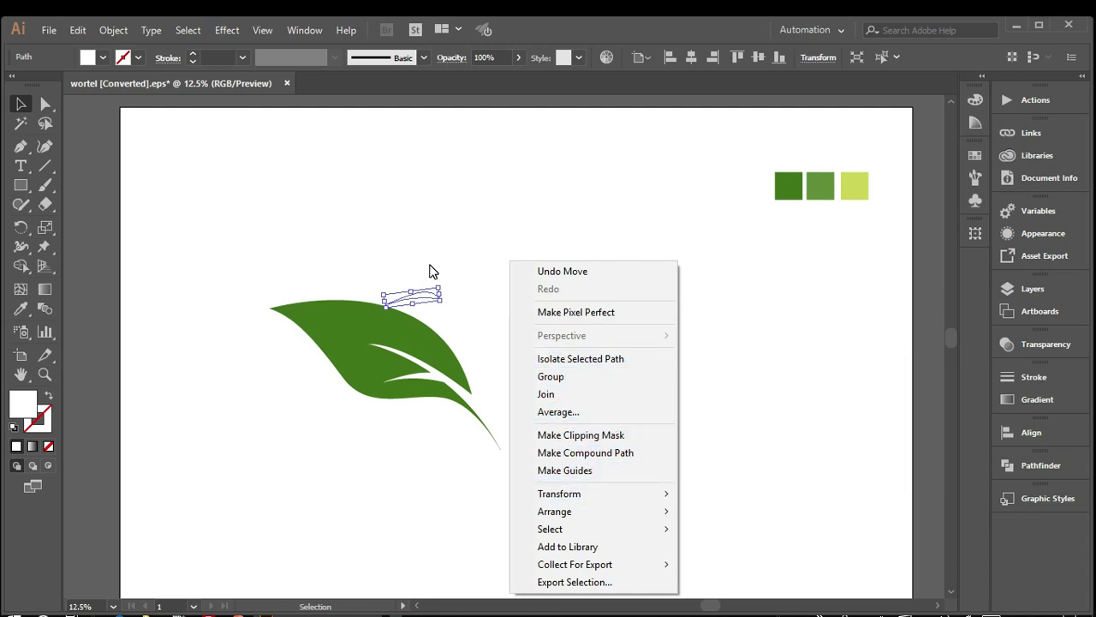
pyautogui.click(517, 229)
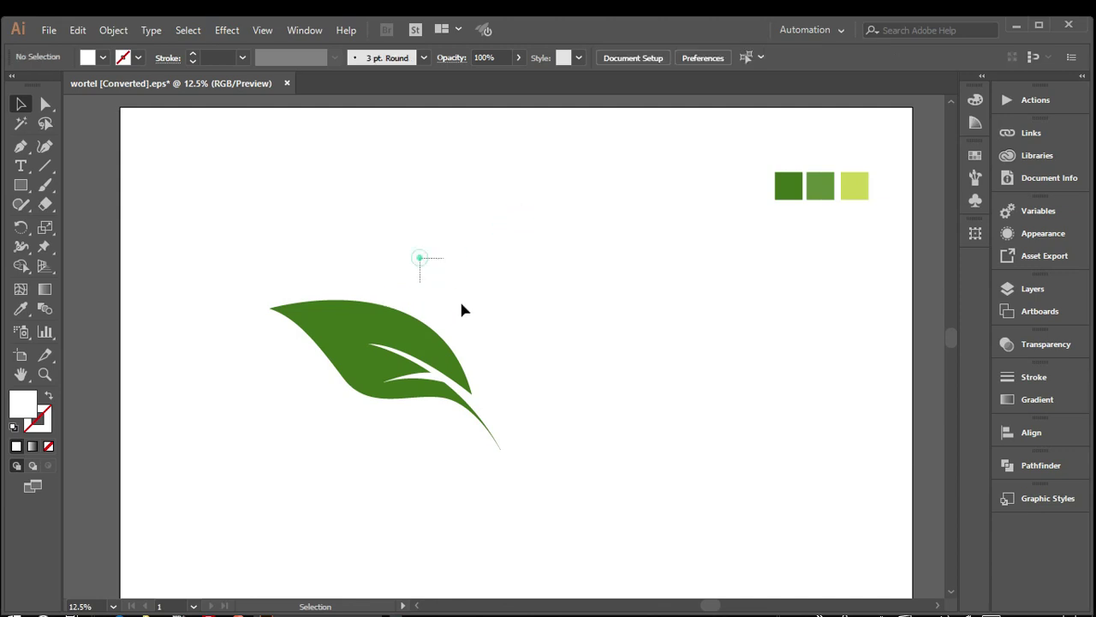
pyautogui.click(460, 298)
pyautogui.click(429, 285)
pyautogui.click(21, 146)
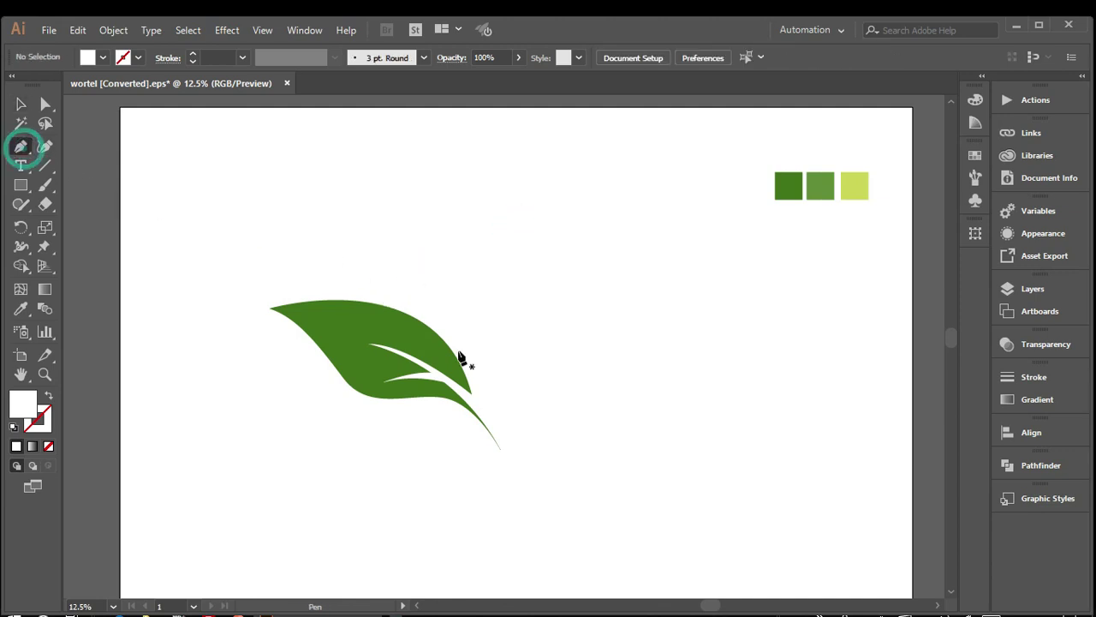
# Step: Draw a small curved closed side-vein shape on the leaf
pyautogui.click(406, 333)
pyautogui.moveTo(420, 362); pyautogui.dragTo(435, 375)
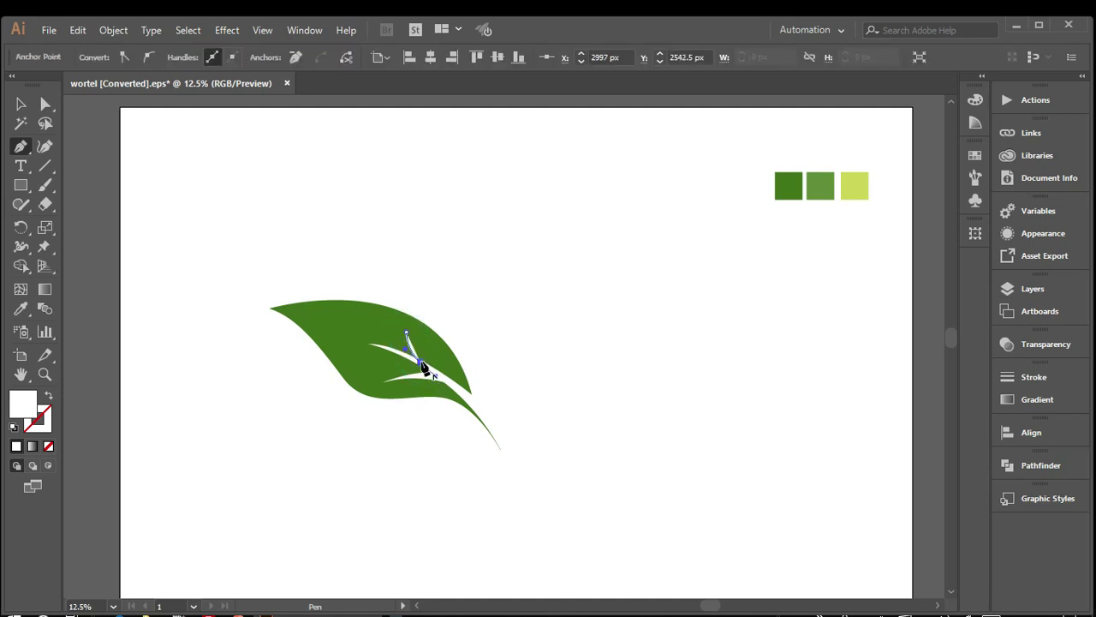
pyautogui.click(421, 362)
pyautogui.click(406, 332)
# Step: Nudge the small white side vein so it branches upward from the vein gap
pyautogui.click(20, 103)
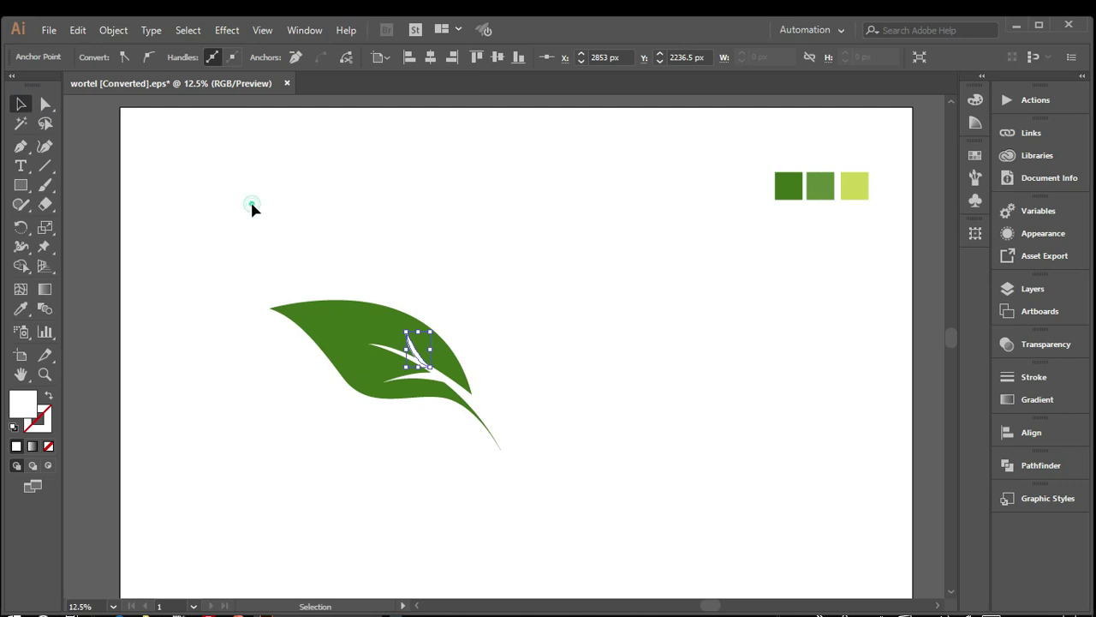
pyautogui.click(252, 204)
pyautogui.moveTo(412, 346); pyautogui.dragTo(410, 341)
pyautogui.click(440, 283)
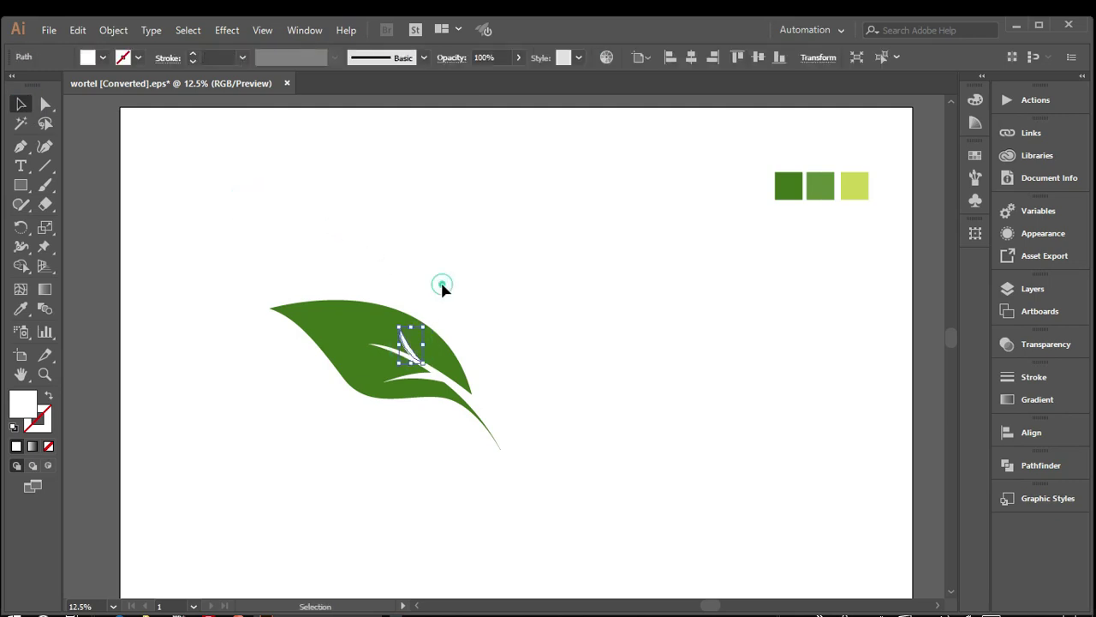
pyautogui.click(45, 103)
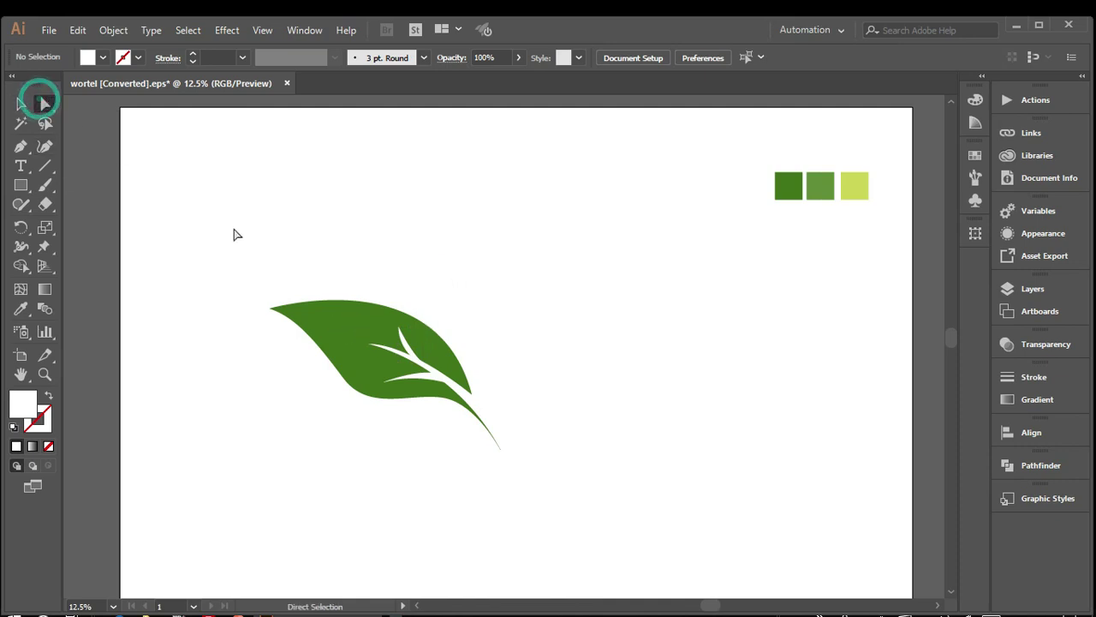
# Step: Stretch the side vein's lower end and reshape it into a thin curve
pyautogui.click(399, 328)
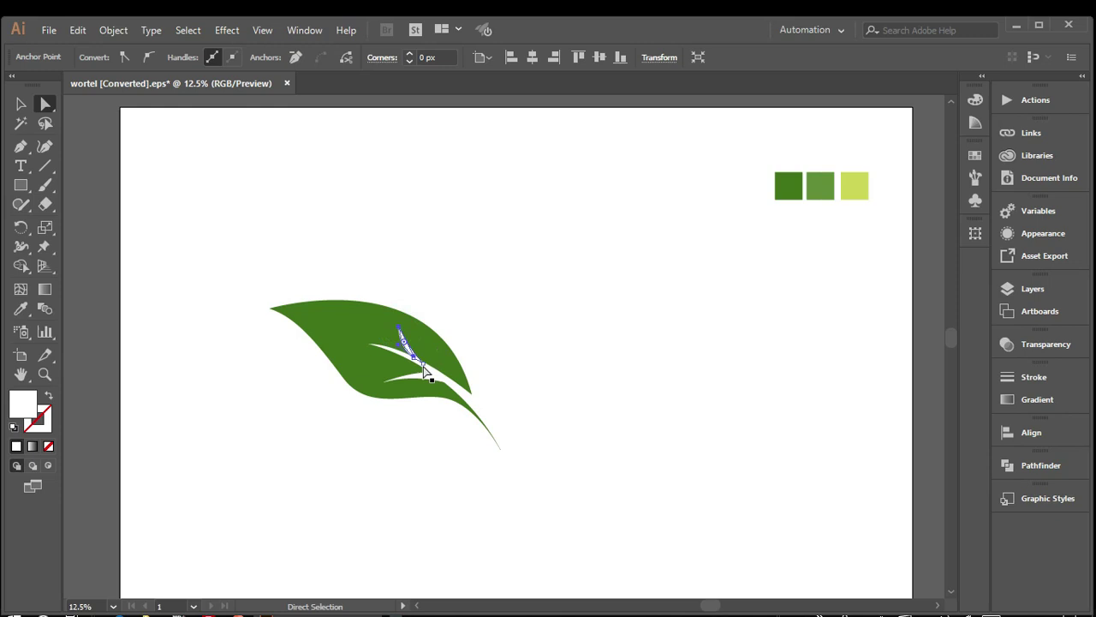
pyautogui.moveTo(423, 362)
pyautogui.mouseDown()
pyautogui.moveTo(435, 370)
pyautogui.moveTo(403, 350)
pyautogui.moveTo(407, 380)
pyautogui.mouseUp()
pyautogui.moveTo(400, 343); pyautogui.dragTo(405, 346)
# Step: Marquee-select the leaf and white veins and subtract the veins with Pathfinder Minus Front
pyautogui.click(20, 103)
pyautogui.click(208, 184)
pyautogui.moveTo(250, 274); pyautogui.dragTo(497, 452)
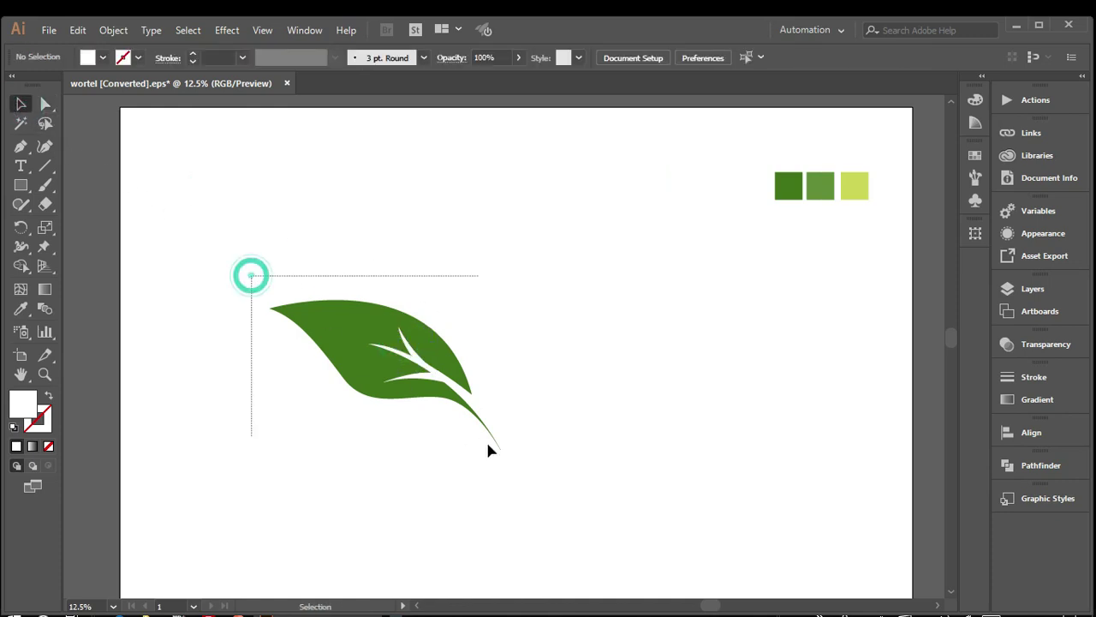
pyautogui.click(1041, 465)
pyautogui.click(856, 501)
pyautogui.click(617, 362)
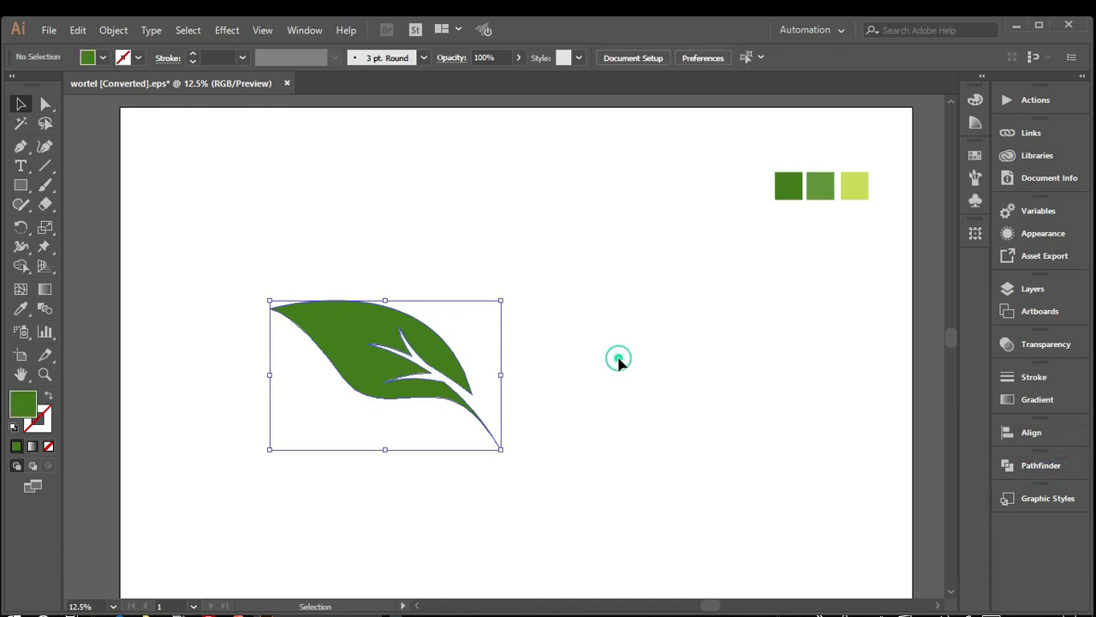
pyautogui.click(20, 146)
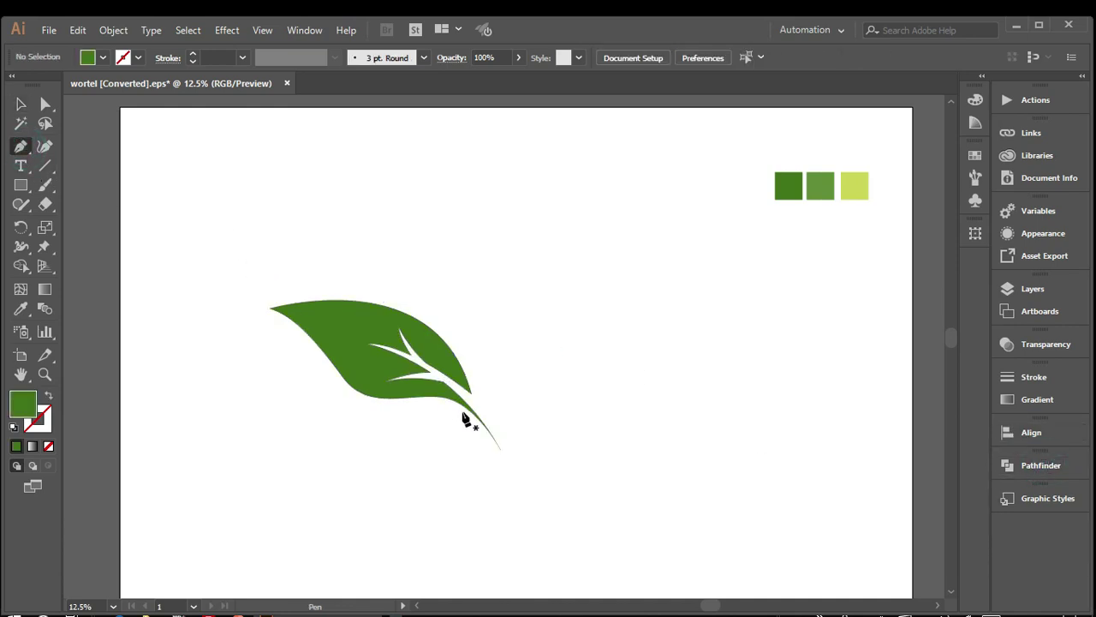
# Step: Draw a closed, tapering stem path curving down from the leaf's base
pyautogui.click(441, 398)
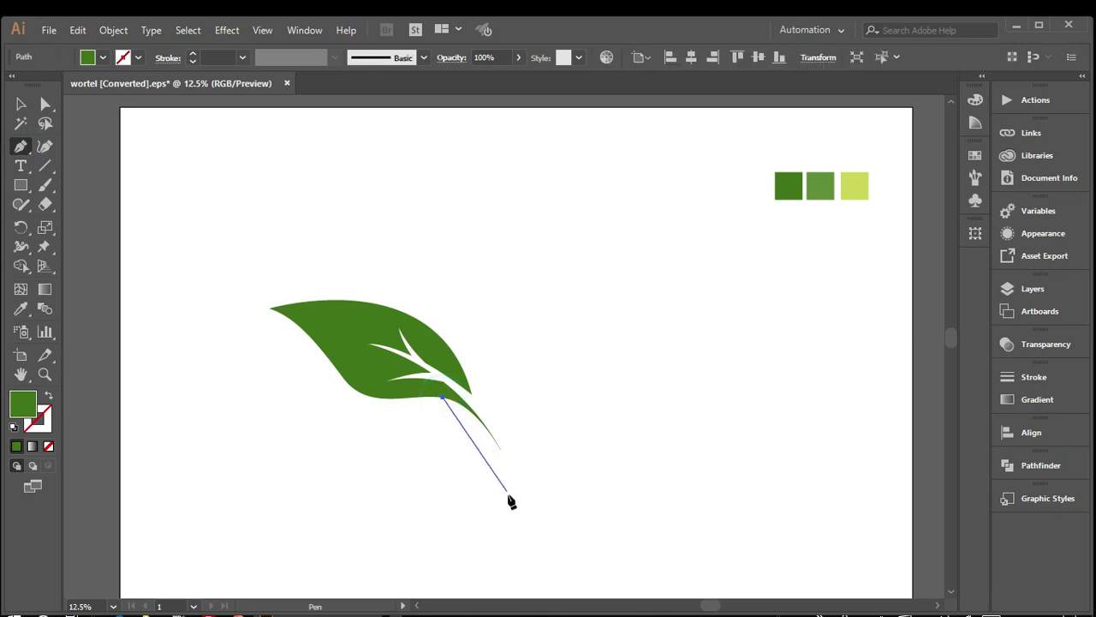
pyautogui.moveTo(526, 516); pyautogui.dragTo(552, 593)
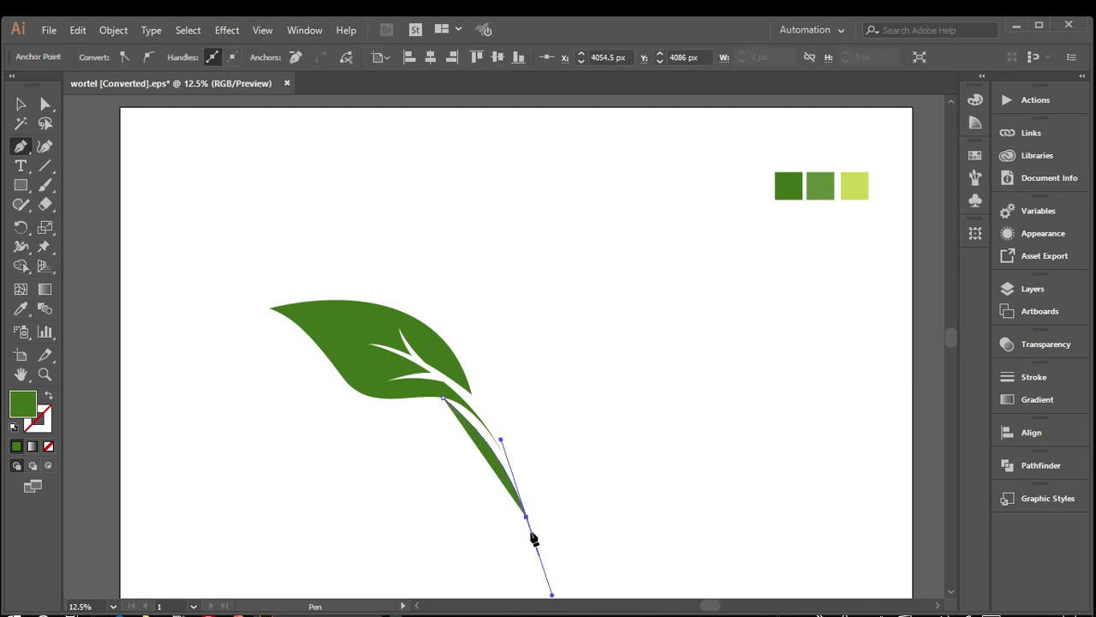
pyautogui.click(526, 516)
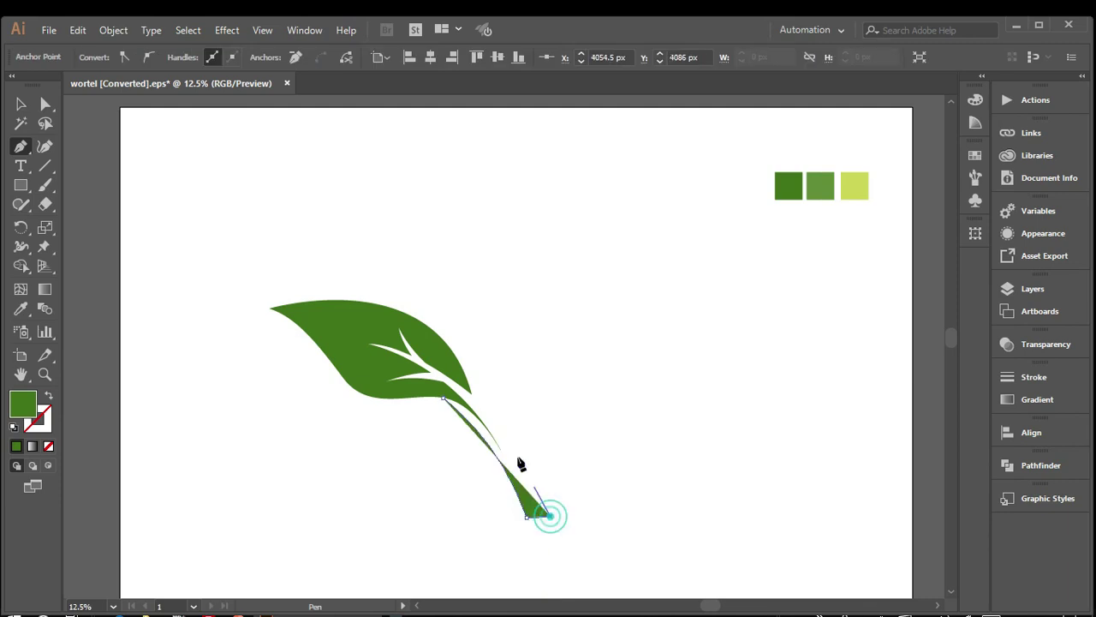
pyautogui.moveTo(443, 399); pyautogui.dragTo(386, 387)
pyautogui.click(45, 104)
# Step: Refine the stem's top anchor and curve, and shift its bottom-right corner slightly left
pyautogui.click(506, 229)
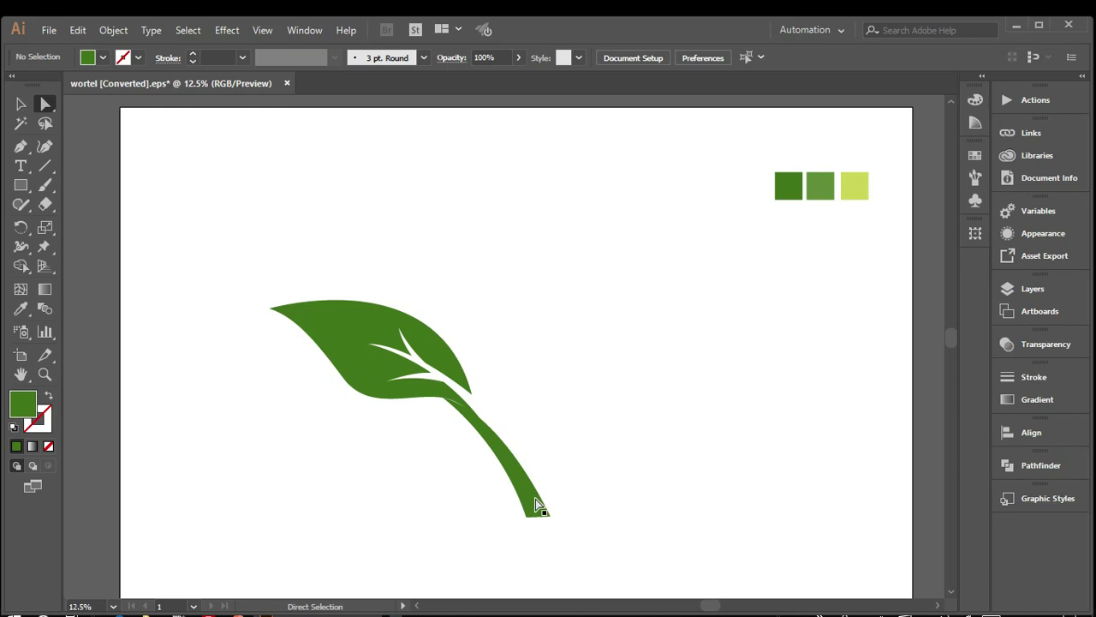
pyautogui.click(535, 504)
pyautogui.moveTo(443, 403); pyautogui.dragTo(445, 398)
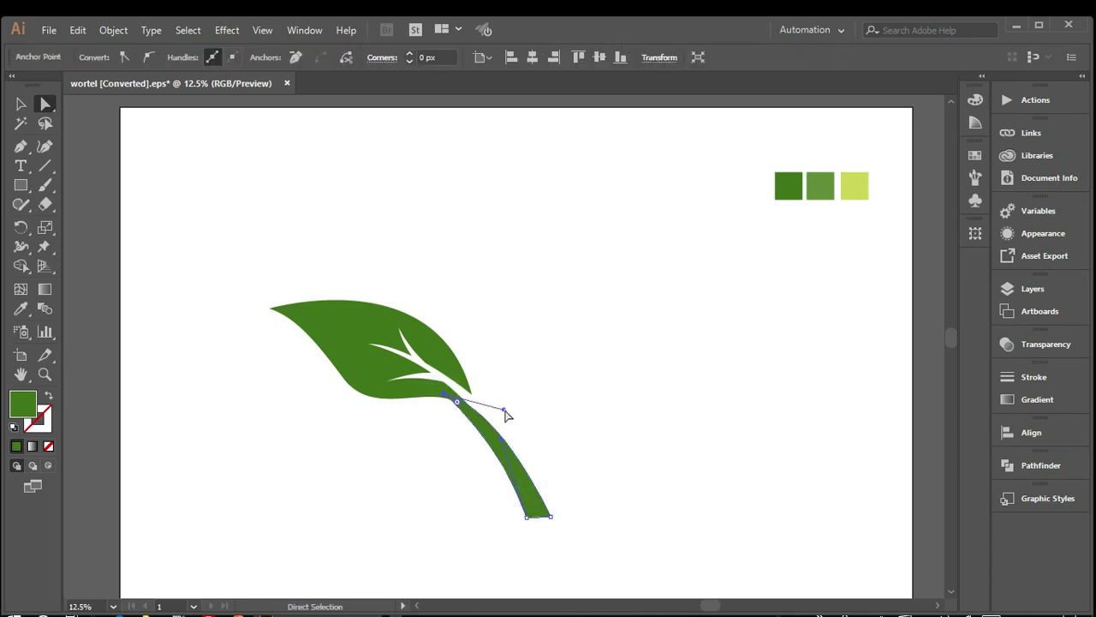
pyautogui.moveTo(505, 413); pyautogui.dragTo(509, 419)
pyautogui.click(501, 437)
pyautogui.click(502, 428)
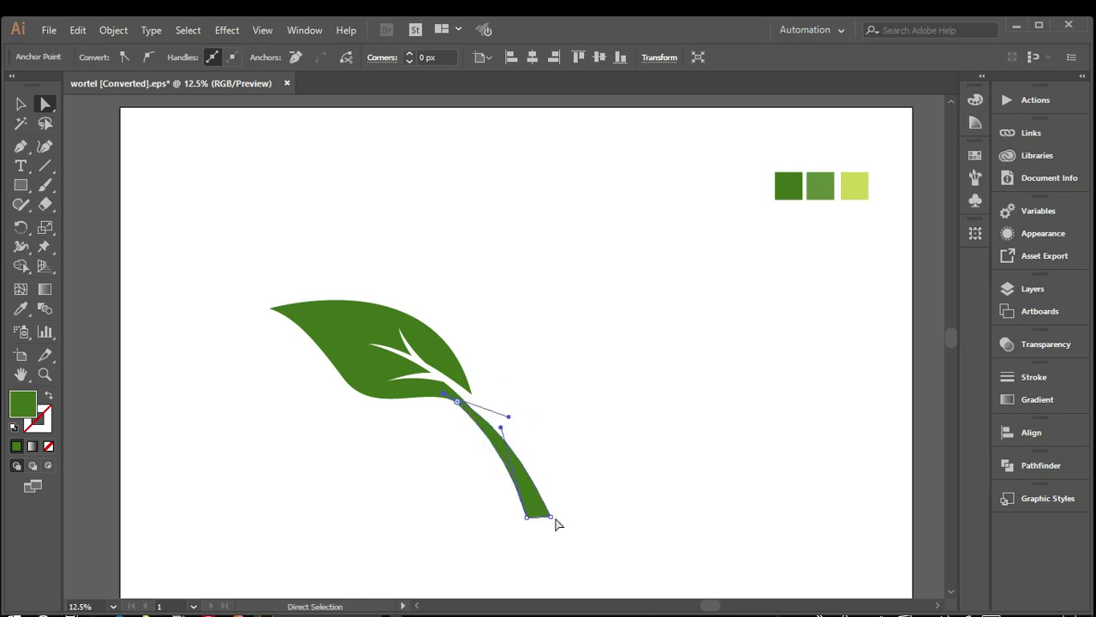
pyautogui.moveTo(553, 522); pyautogui.dragTo(549, 512)
# Step: Select the leaf and stem together and merge them with Pathfinder Unite
pyautogui.click(21, 103)
pyautogui.click(217, 199)
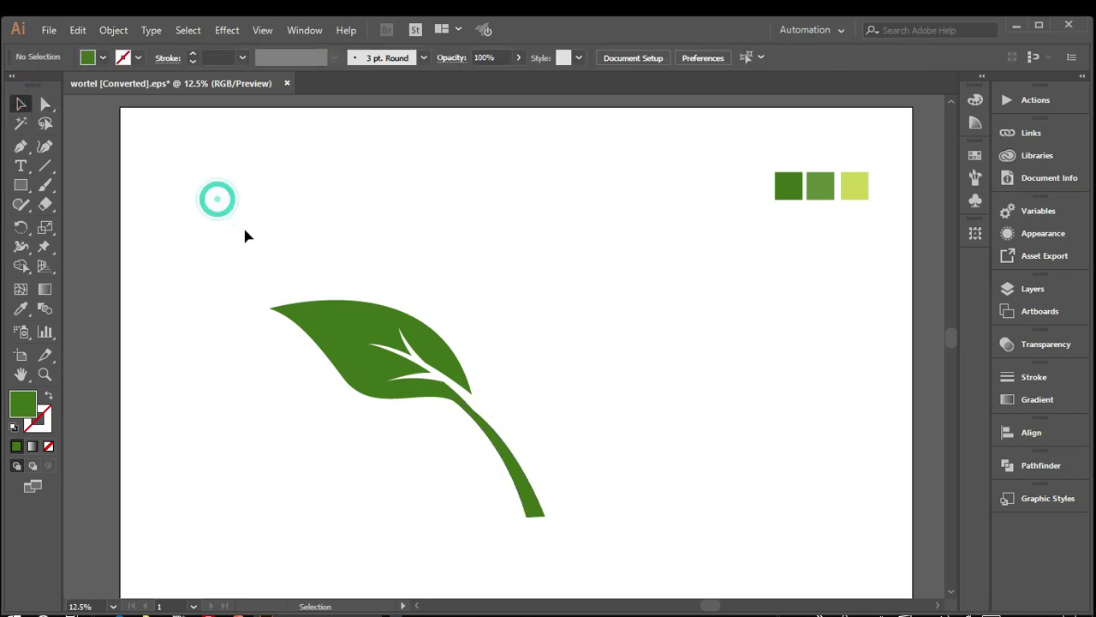
pyautogui.click(454, 404)
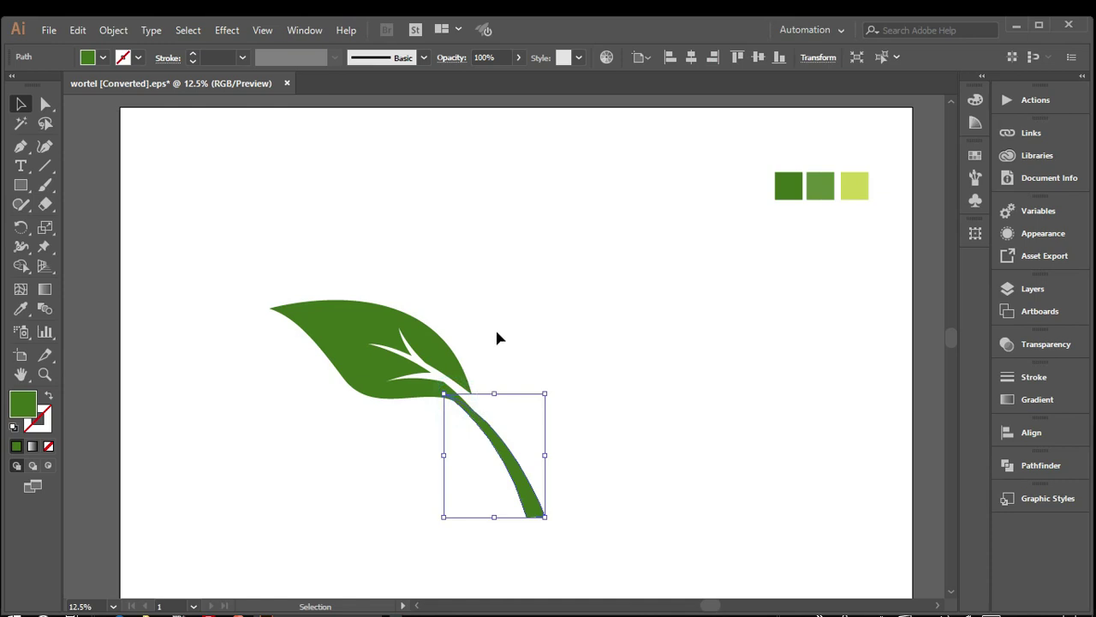
pyautogui.click(495, 333)
pyautogui.click(435, 390)
pyautogui.click(374, 261)
pyautogui.moveTo(269, 255); pyautogui.dragTo(624, 484)
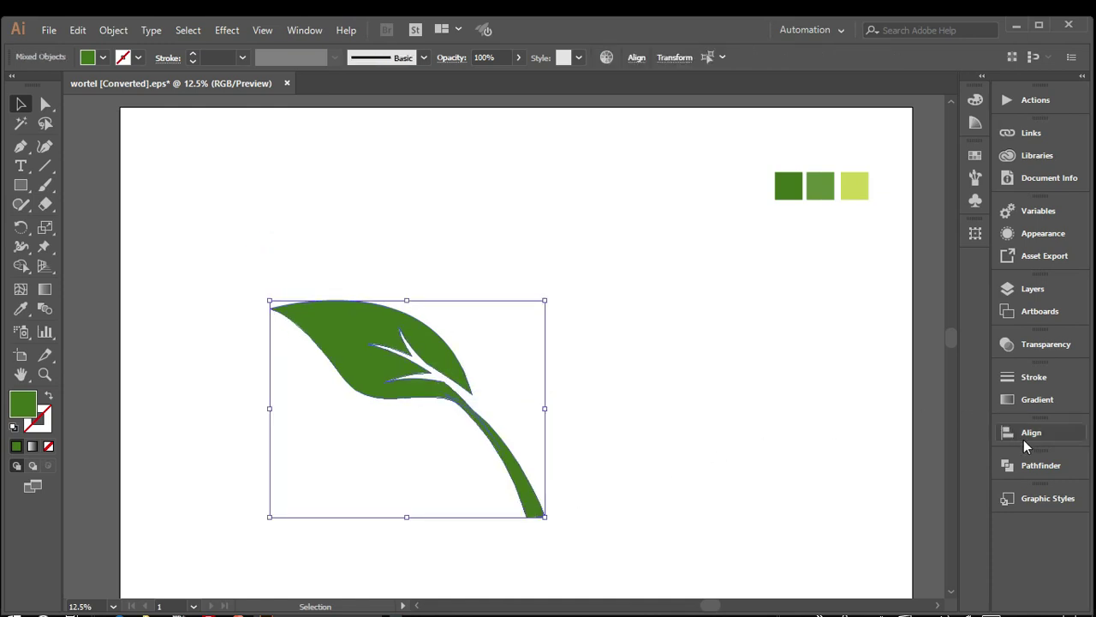
pyautogui.click(1030, 465)
pyautogui.click(820, 498)
pyautogui.click(597, 427)
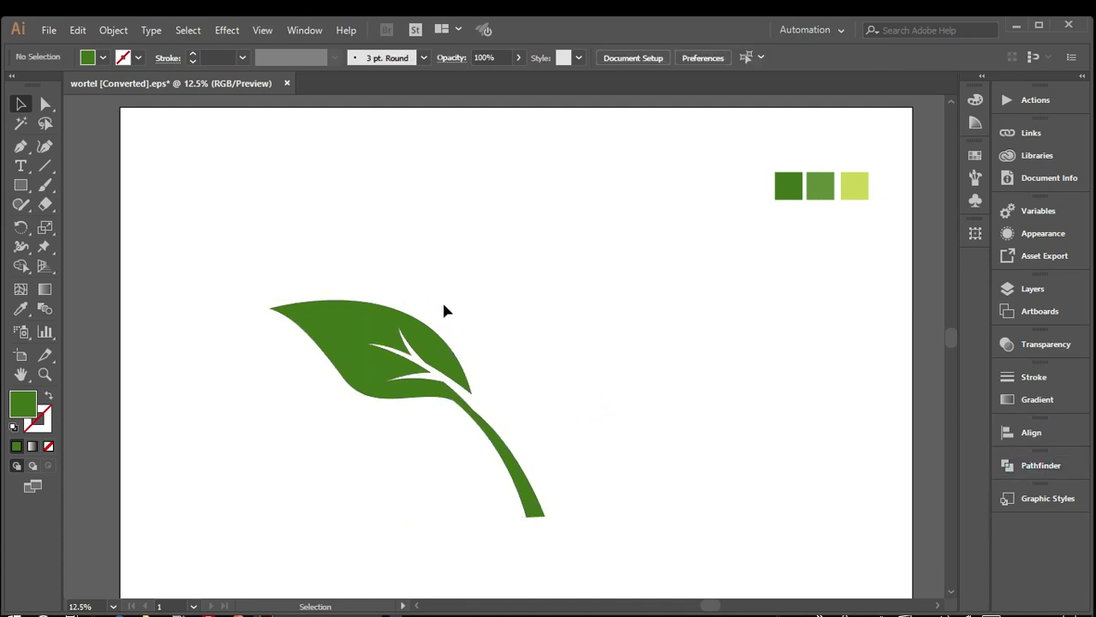
# Step: Tweak the merged shape's anchors at the leaf–stem junction and along the leaf's upper edge
pyautogui.click(46, 103)
pyautogui.click(471, 398)
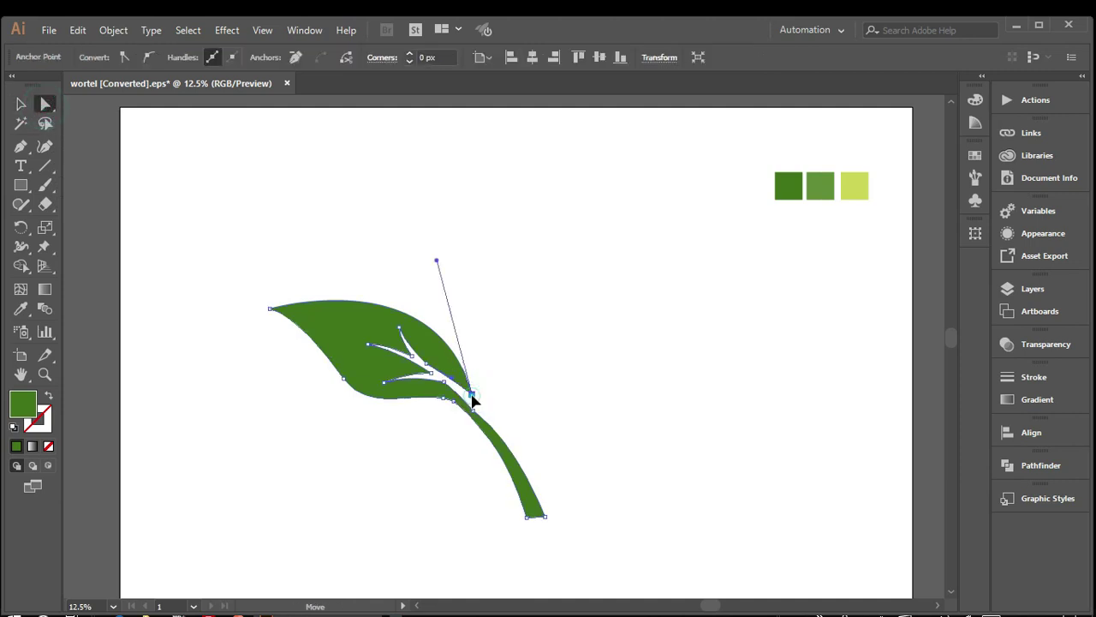
pyautogui.click(472, 406)
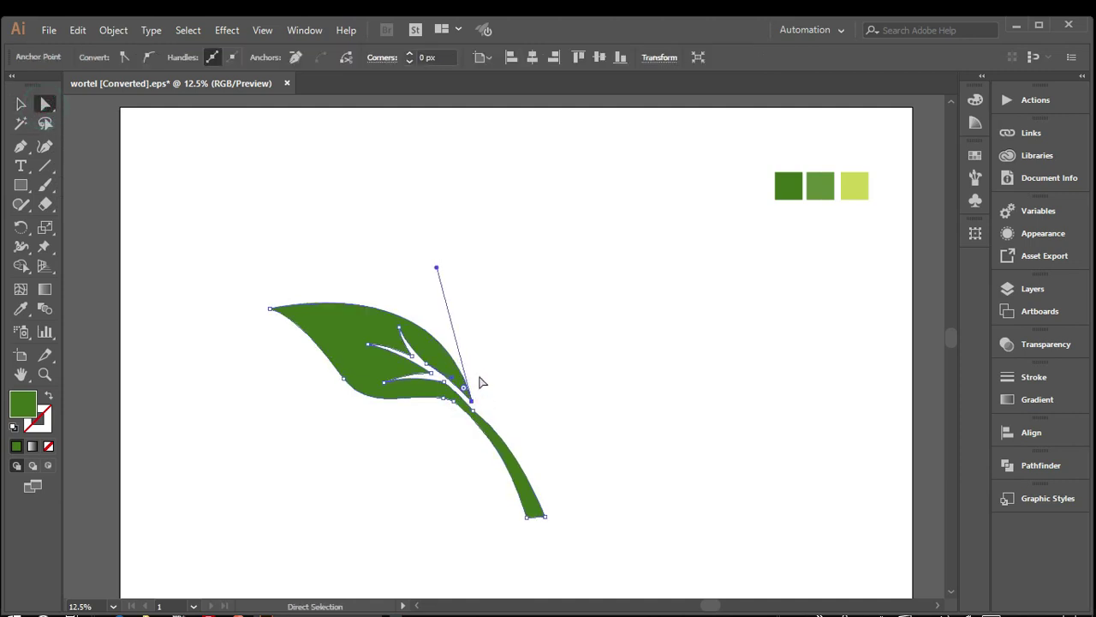
pyautogui.click(436, 267)
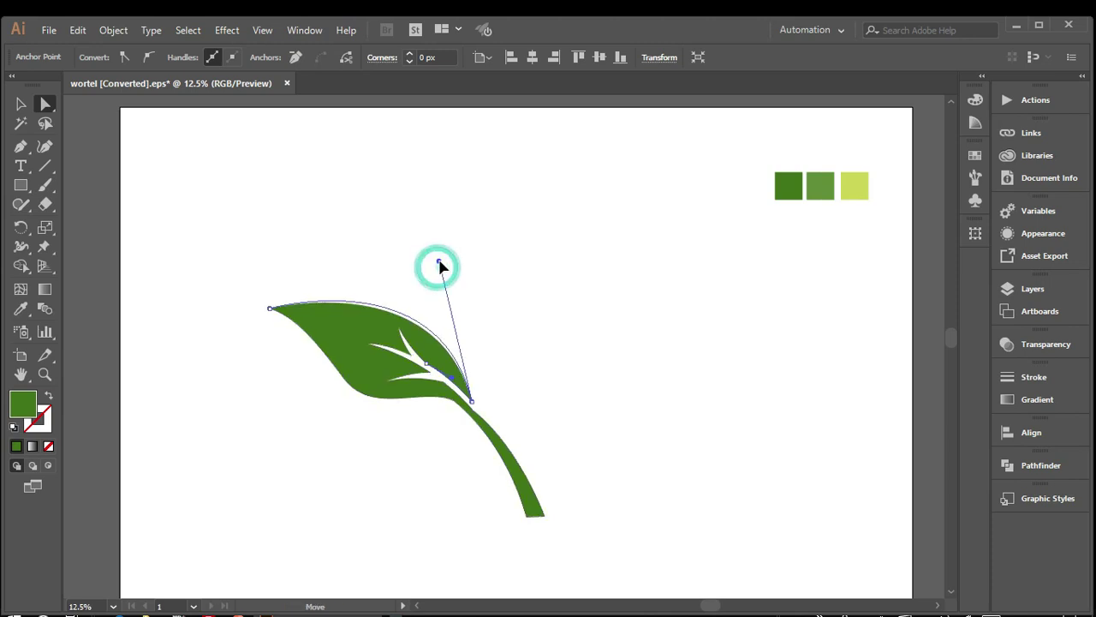
pyautogui.click(494, 253)
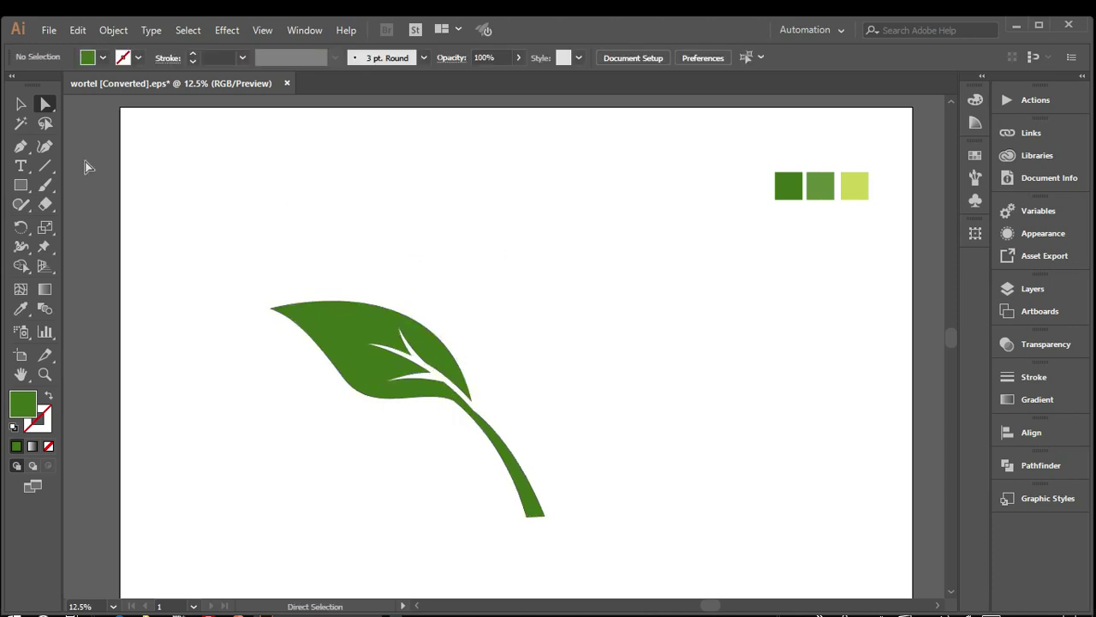
pyautogui.click(21, 104)
pyautogui.moveTo(245, 211); pyautogui.dragTo(602, 385)
pyautogui.click(605, 377)
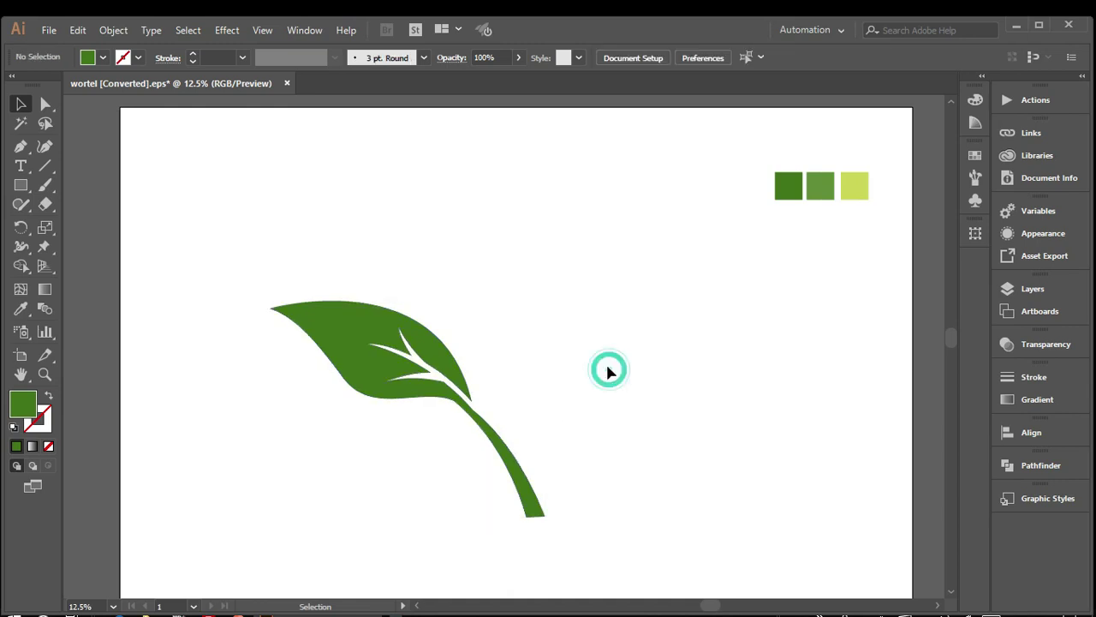
# Step: Draw a closed upright leaf with an inner vein notch, rising from the stem junction
pyautogui.click(20, 148)
pyautogui.moveTo(479, 391); pyautogui.dragTo(492, 331)
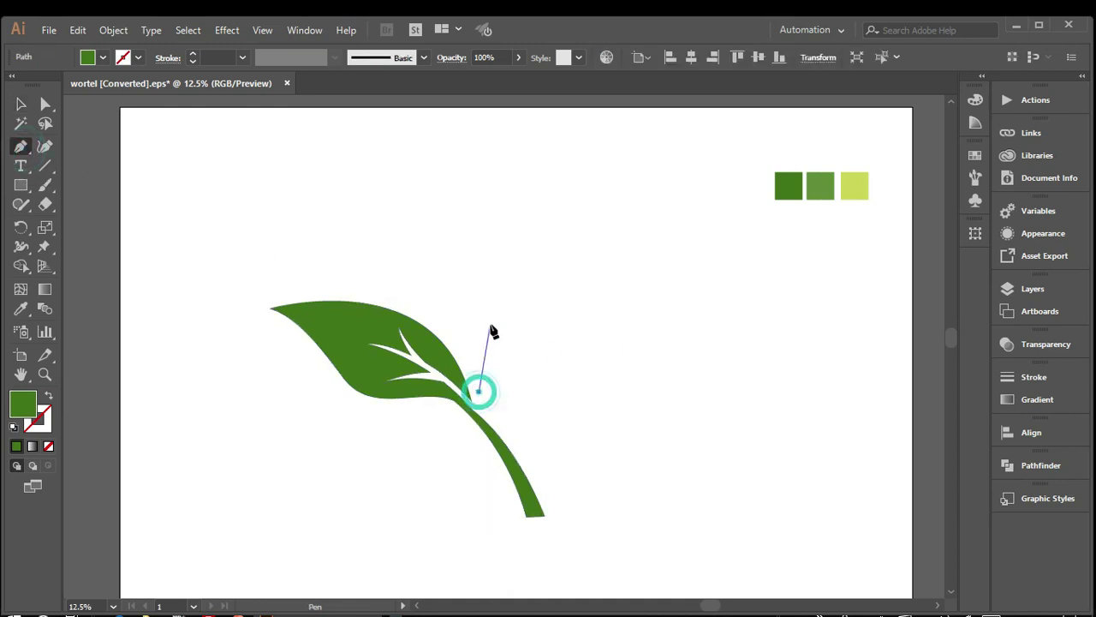
pyautogui.moveTo(534, 265); pyautogui.dragTo(609, 233)
pyautogui.click(535, 267)
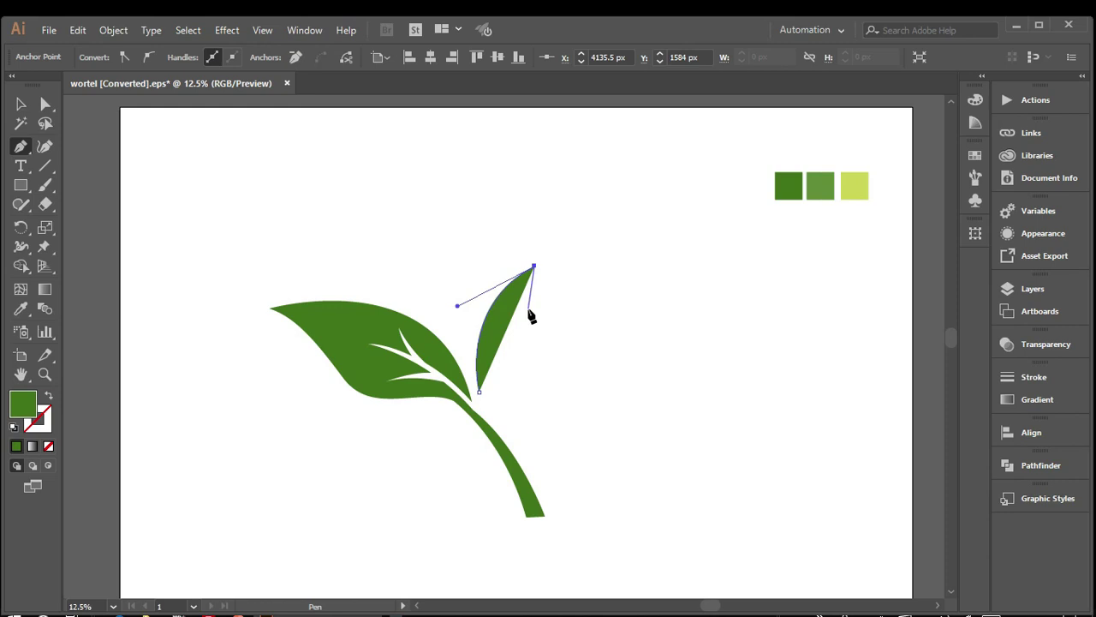
pyautogui.moveTo(528, 312); pyautogui.dragTo(532, 323)
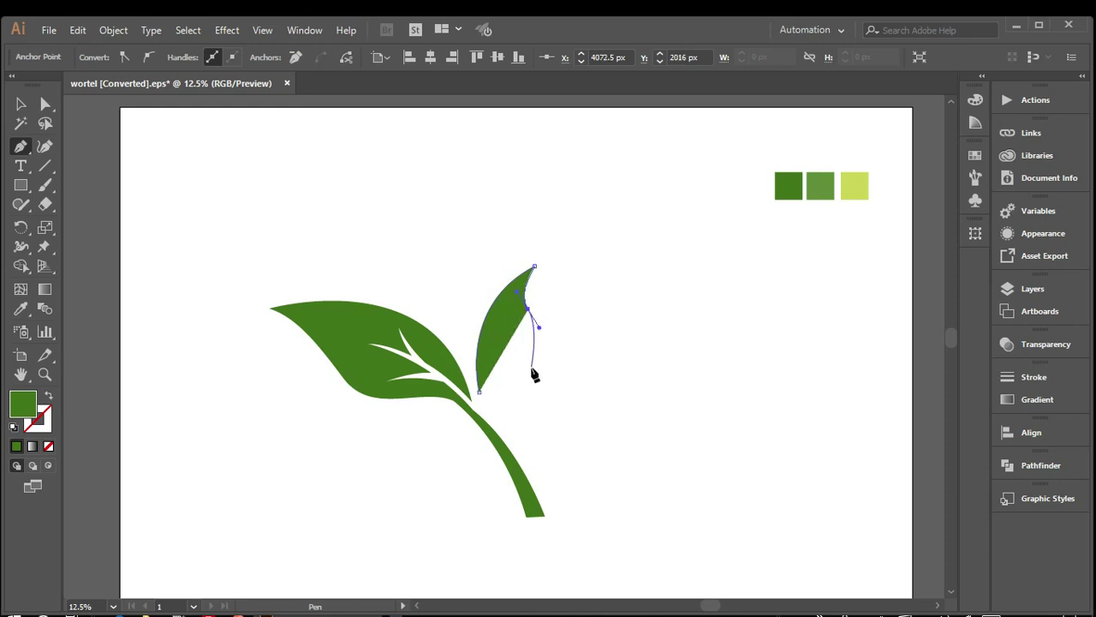
pyautogui.moveTo(496, 392)
pyautogui.mouseDown()
pyautogui.moveTo(467, 390)
pyautogui.moveTo(468, 417)
pyautogui.mouseUp()
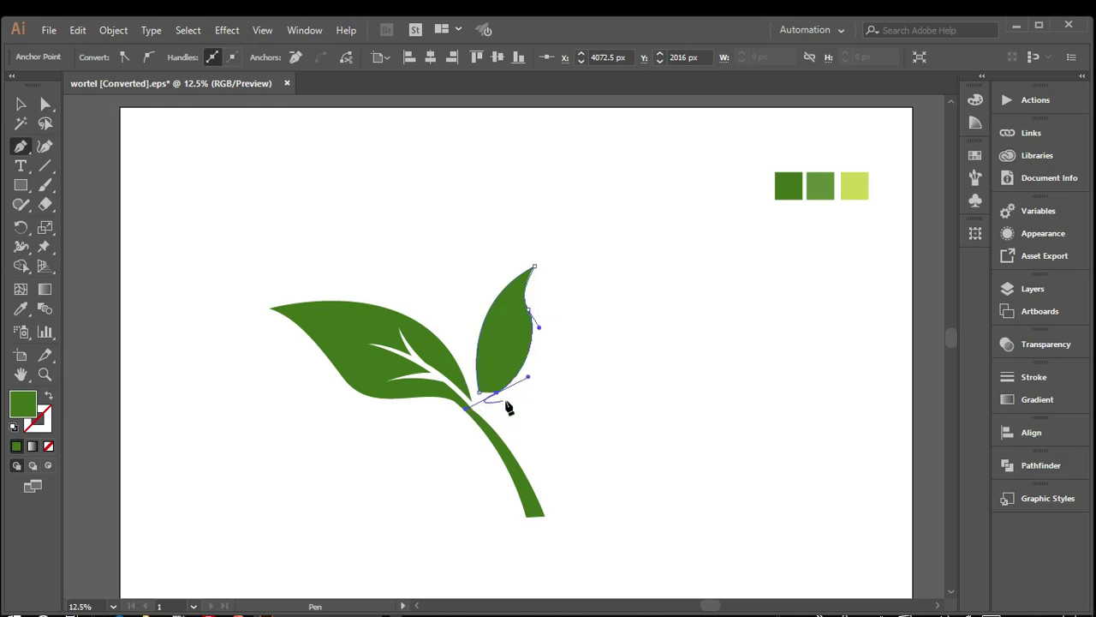
pyautogui.click(509, 328)
pyautogui.moveTo(526, 303); pyautogui.dragTo(514, 336)
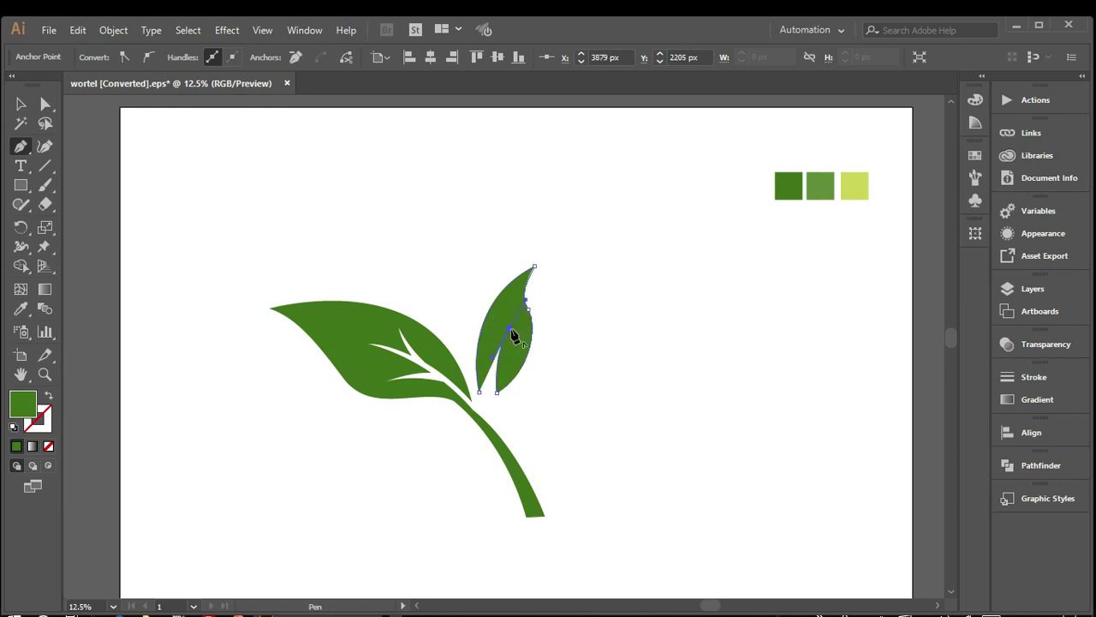
pyautogui.click(478, 392)
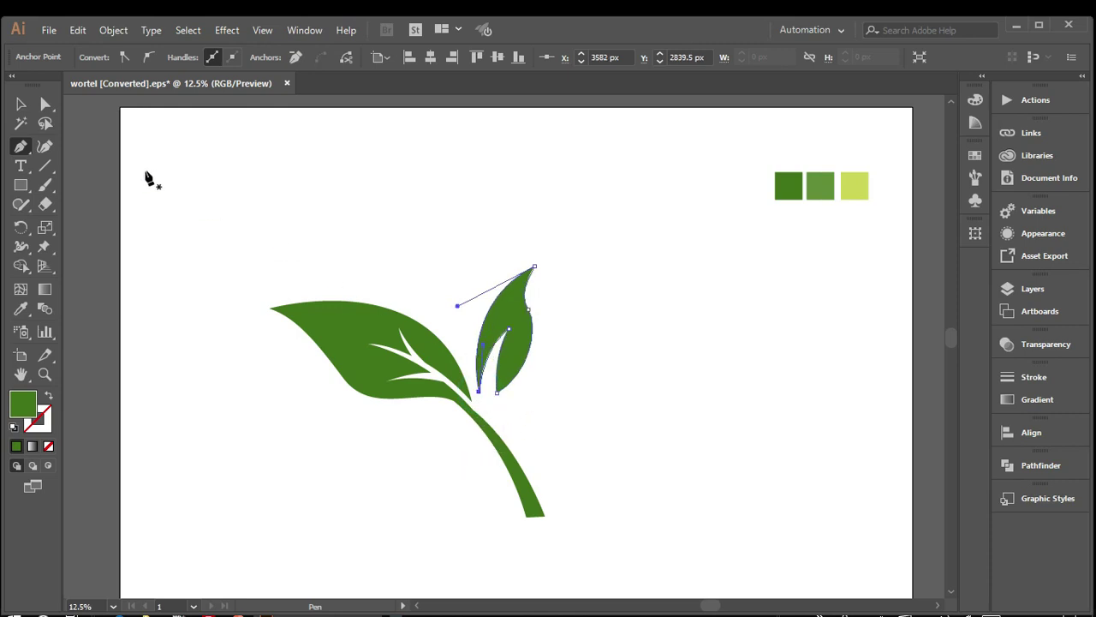
# Step: Reshape the new leaf's right edge, tip curve and bottom anchor with Direct Selection
pyautogui.click(45, 103)
pyautogui.click(529, 309)
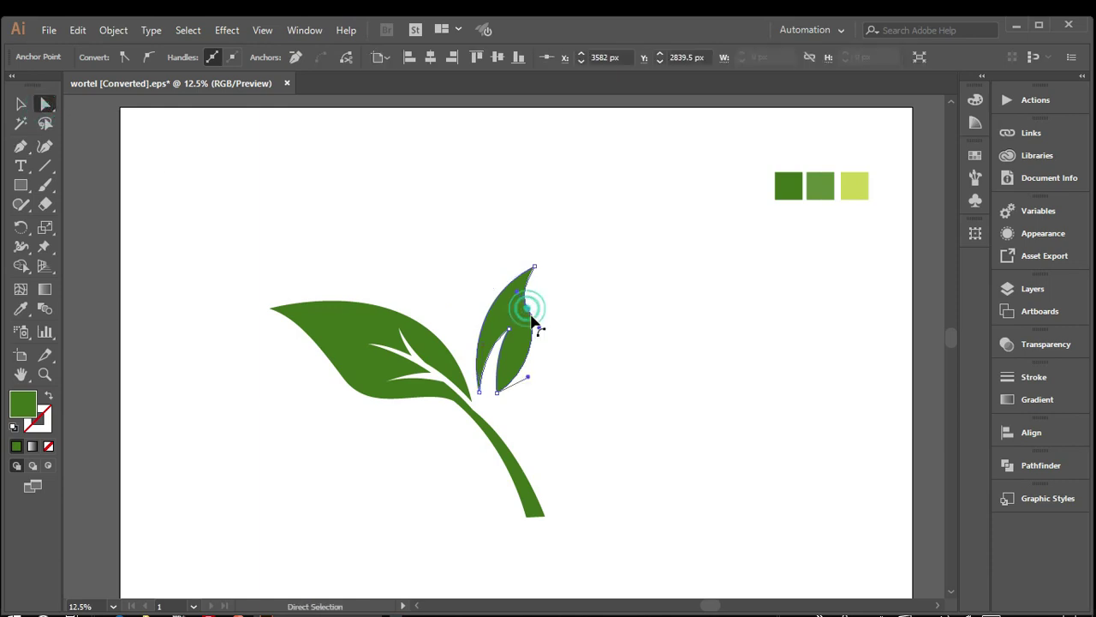
pyautogui.click(525, 310)
pyautogui.moveTo(518, 306); pyautogui.dragTo(534, 306)
pyautogui.moveTo(534, 268); pyautogui.dragTo(438, 299)
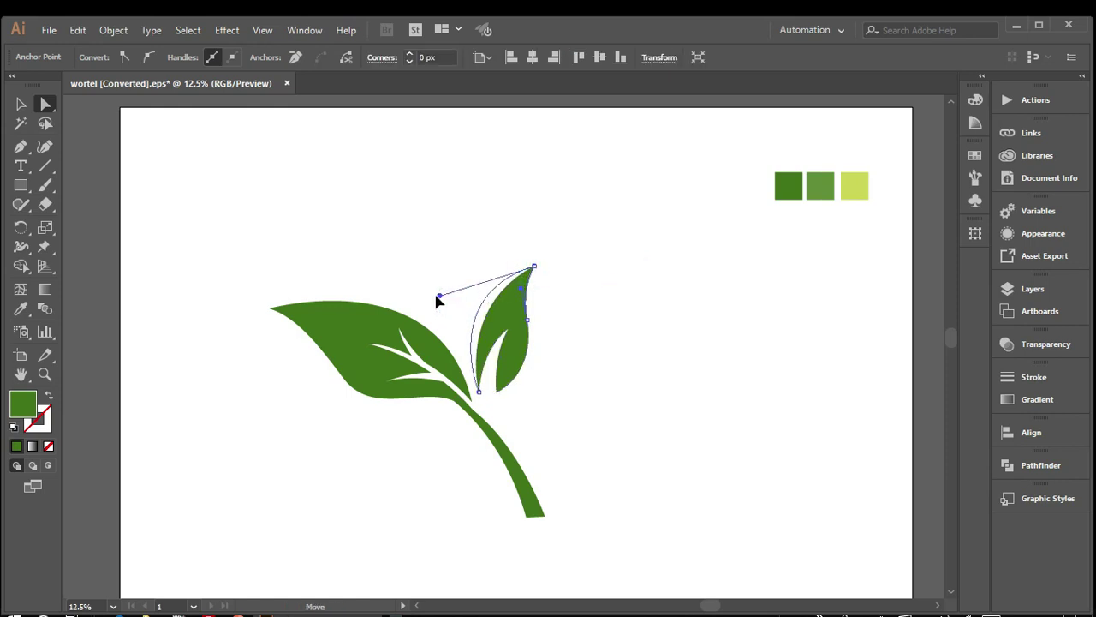
pyautogui.moveTo(498, 396); pyautogui.dragTo(486, 398)
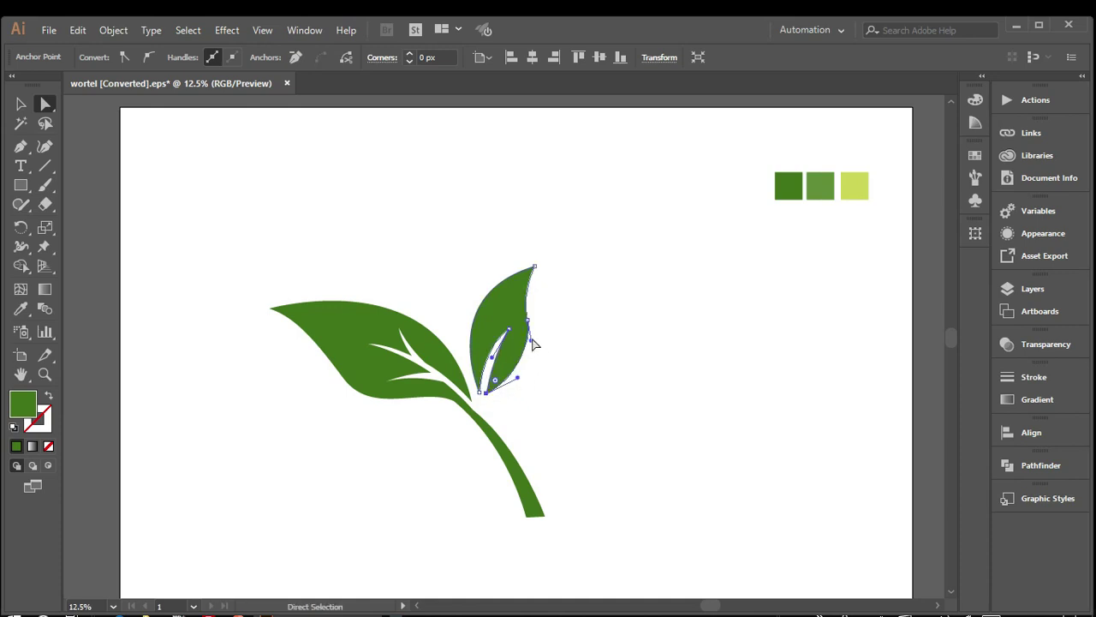
pyautogui.moveTo(532, 341); pyautogui.dragTo(533, 353)
pyautogui.click(20, 104)
pyautogui.click(361, 204)
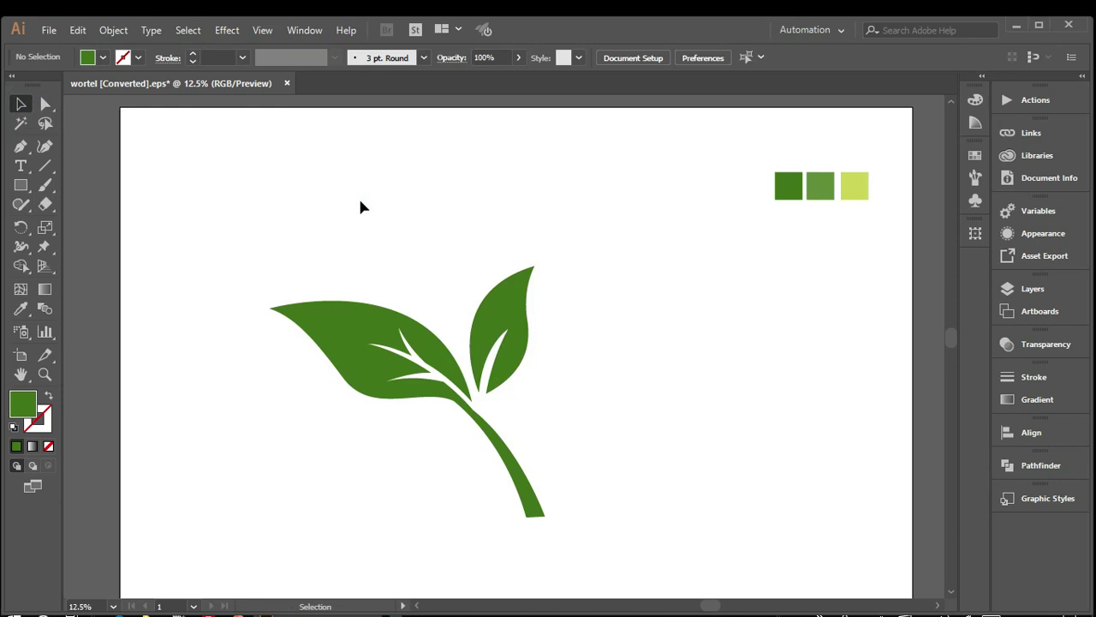
# Step: Pull the right leaf's vein tip slightly up and left to thin its slit
pyautogui.click(505, 340)
pyautogui.click(46, 104)
pyautogui.click(508, 332)
pyautogui.moveTo(509, 333); pyautogui.dragTo(503, 327)
pyautogui.click(529, 338)
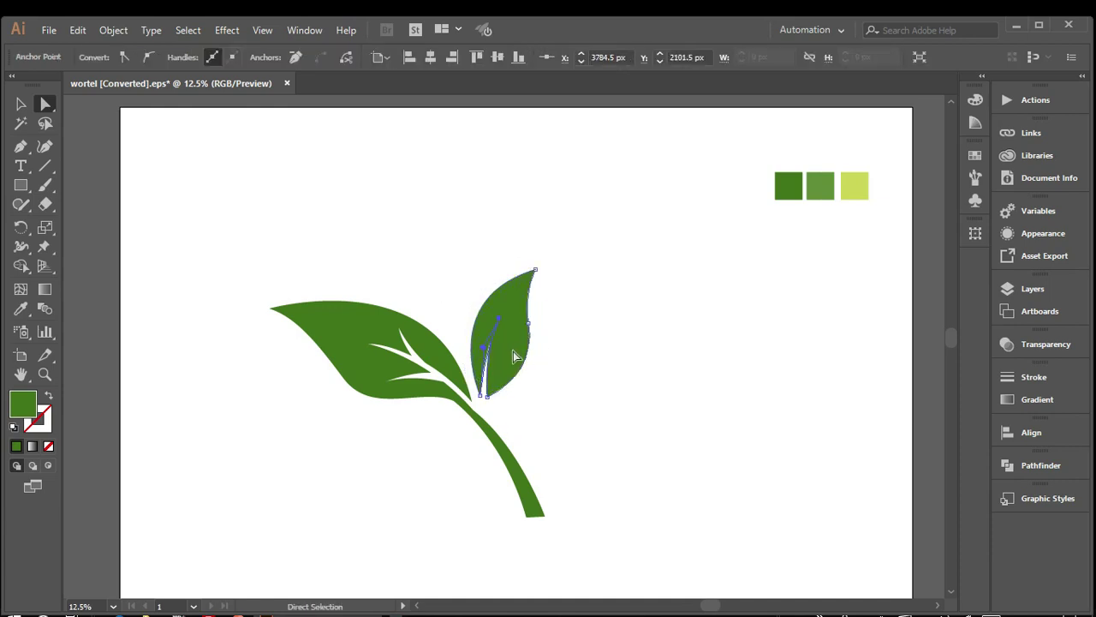
pyautogui.click(526, 323)
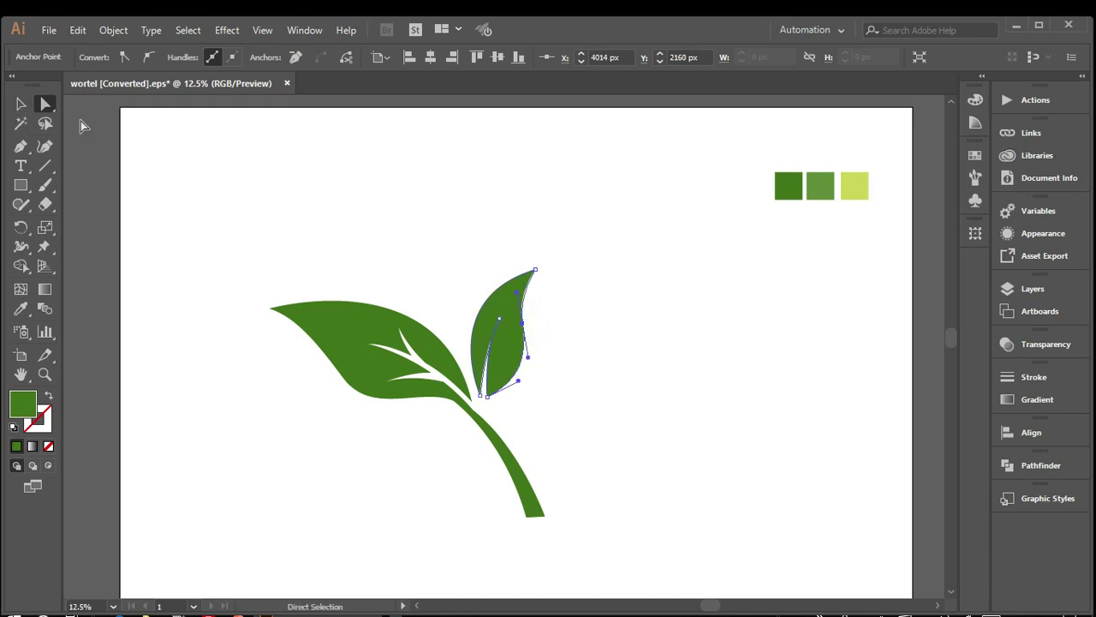
# Step: Shift the right leaf slightly left and down
pyautogui.click(21, 104)
pyautogui.click(145, 154)
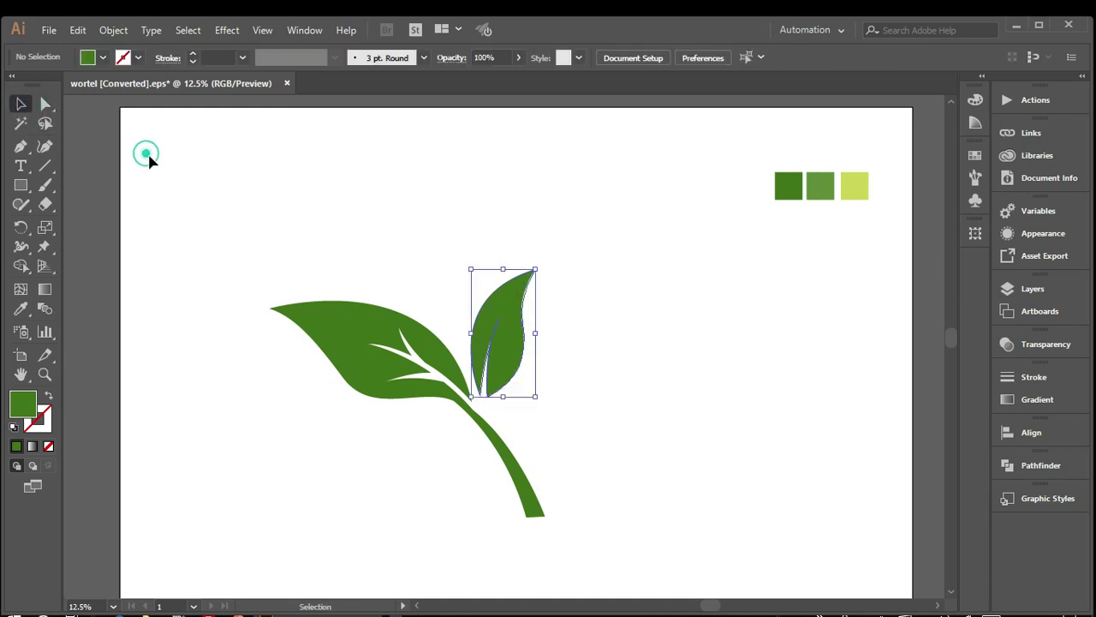
pyautogui.moveTo(495, 317); pyautogui.dragTo(490, 324)
pyautogui.click(577, 296)
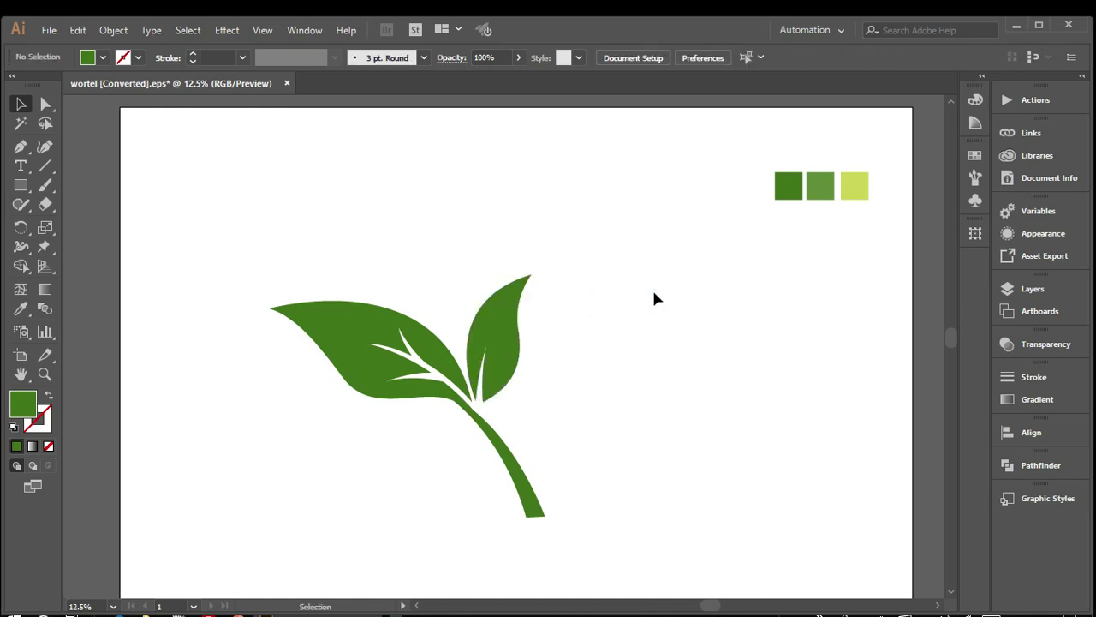
# Step: Duplicate the right leaf above the plant as a small bud filled with the light swatch
pyautogui.click(501, 323)
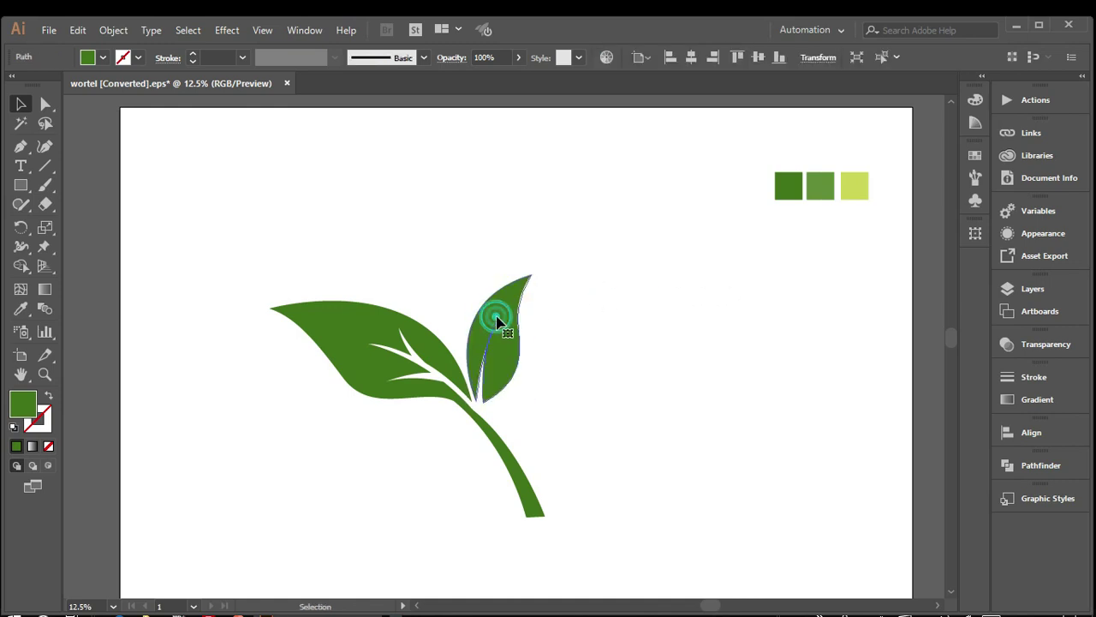
pyautogui.moveTo(497, 317); pyautogui.dragTo(453, 231)
pyautogui.moveTo(488, 187); pyautogui.dragTo(463, 239)
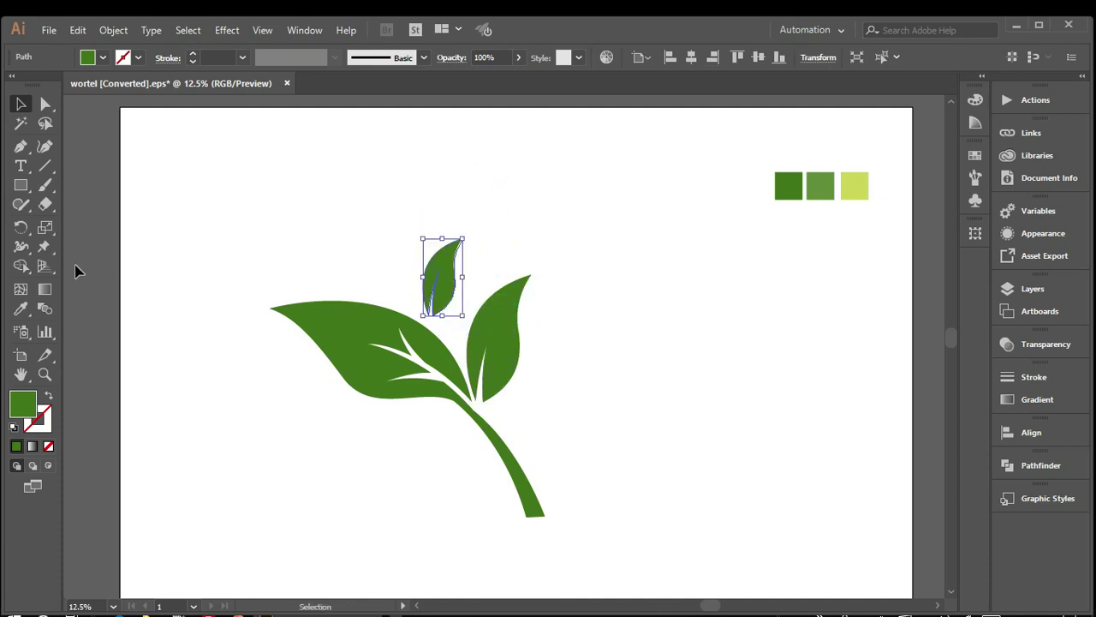
pyautogui.click(21, 308)
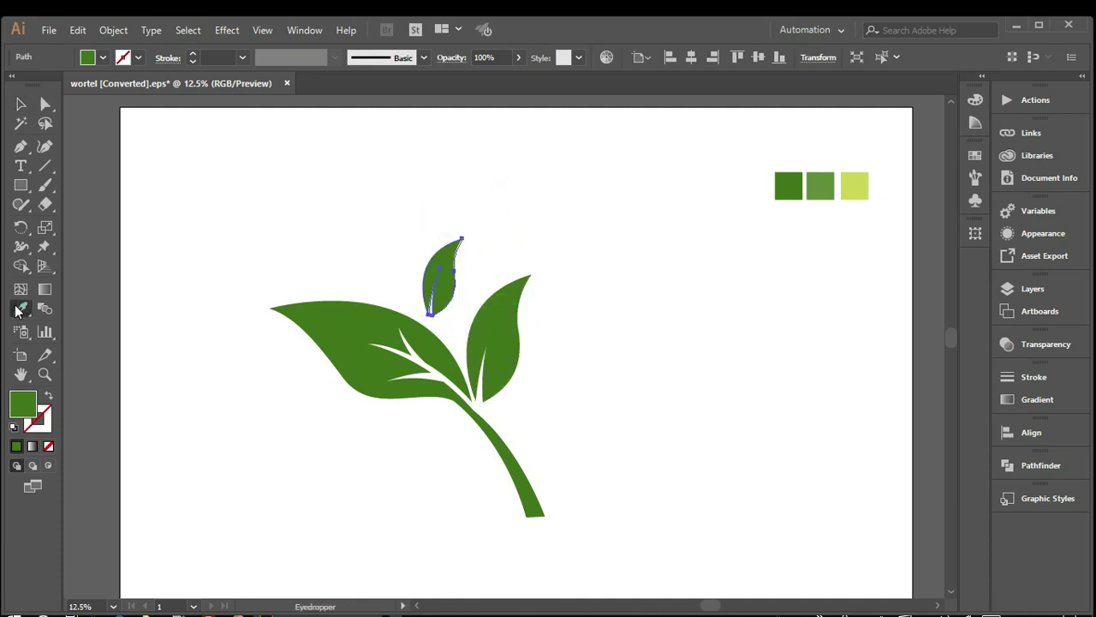
pyautogui.click(866, 182)
pyautogui.click(17, 104)
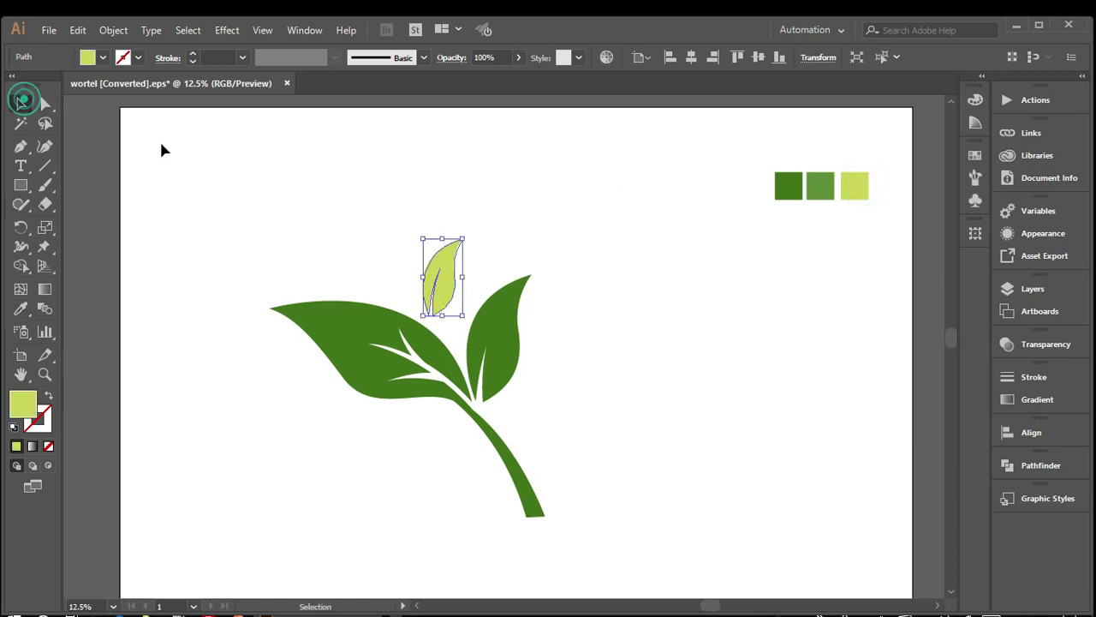
pyautogui.click(160, 141)
# Step: Recolour the small bud golden yellow (d1b354)
pyautogui.click(456, 283)
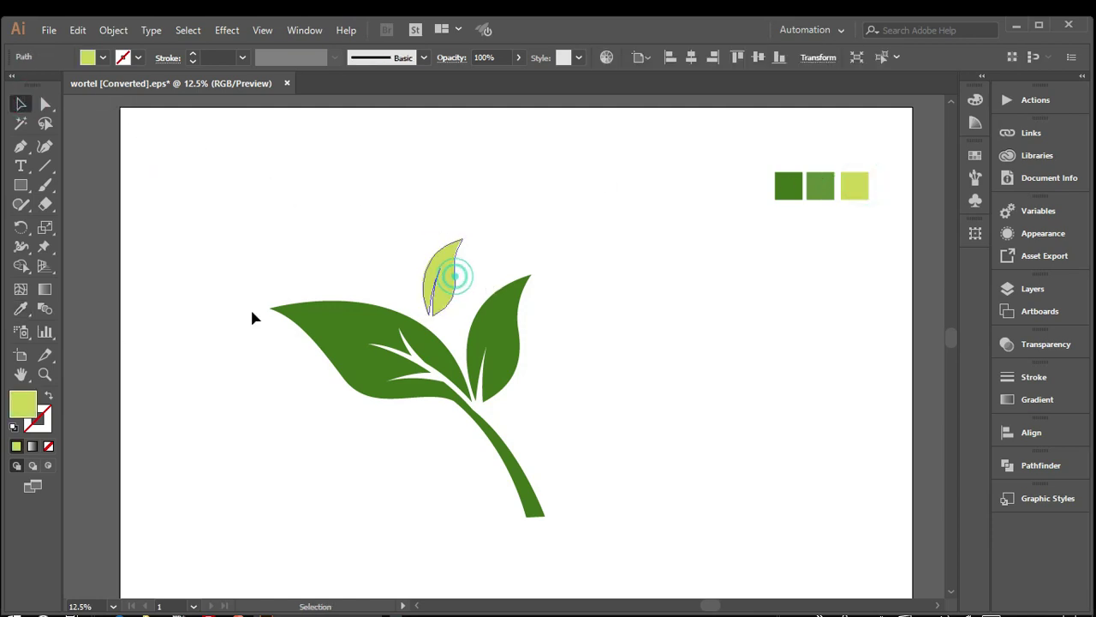
pyautogui.doubleClick(22, 404)
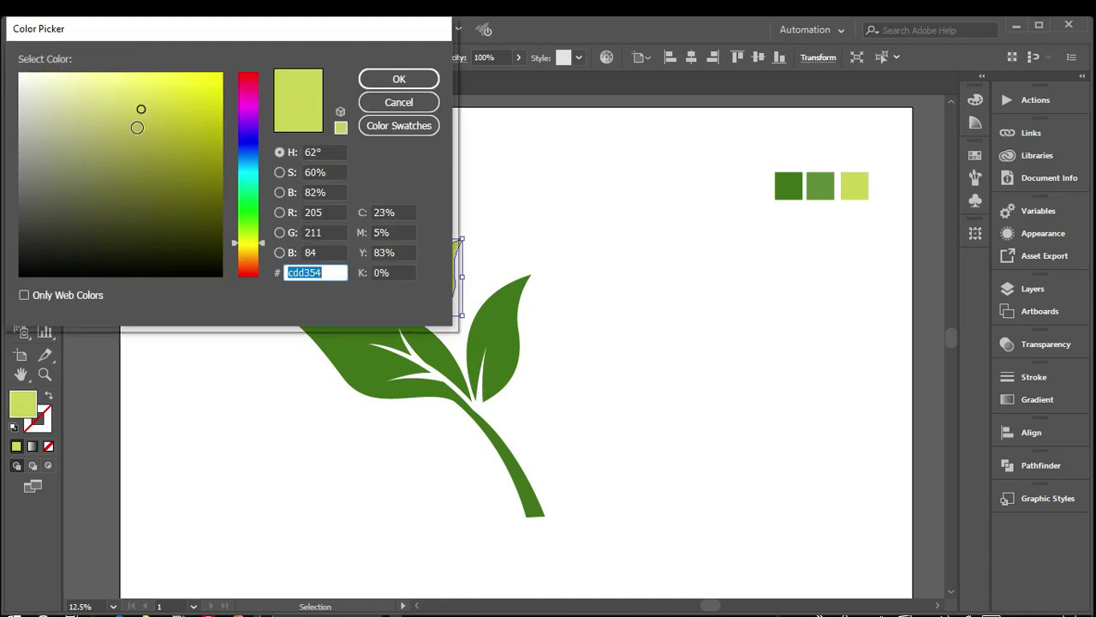
pyautogui.click(246, 251)
pyautogui.click(168, 97)
pyautogui.click(399, 78)
pyautogui.click(468, 137)
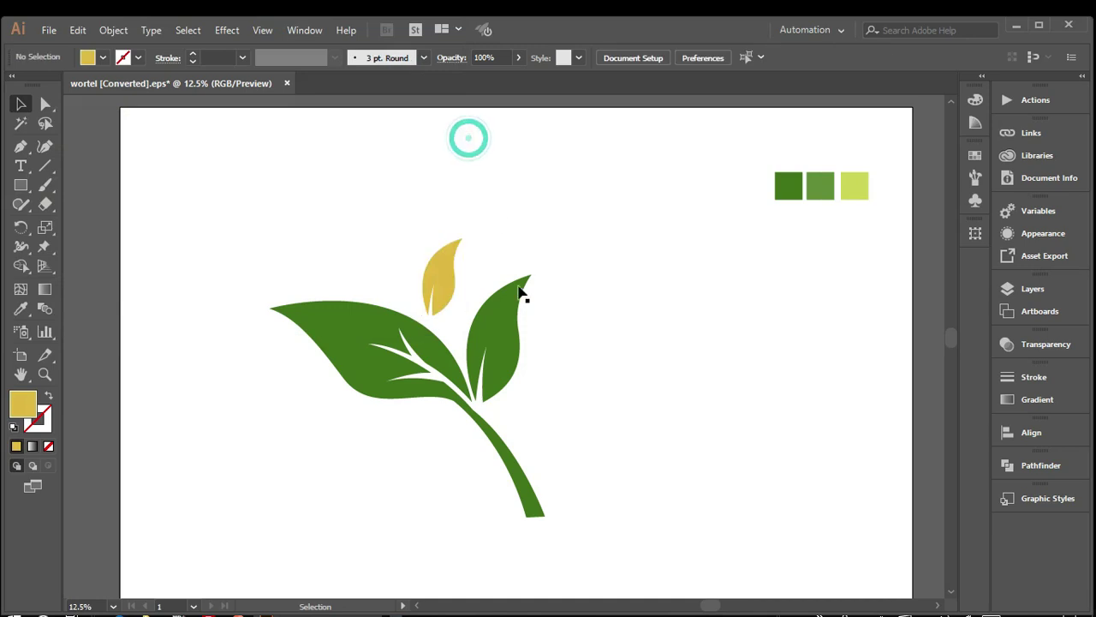
pyautogui.click(503, 306)
# Step: Give the right leaf the middle green swatch colour with the Eyedropper
pyautogui.click(20, 309)
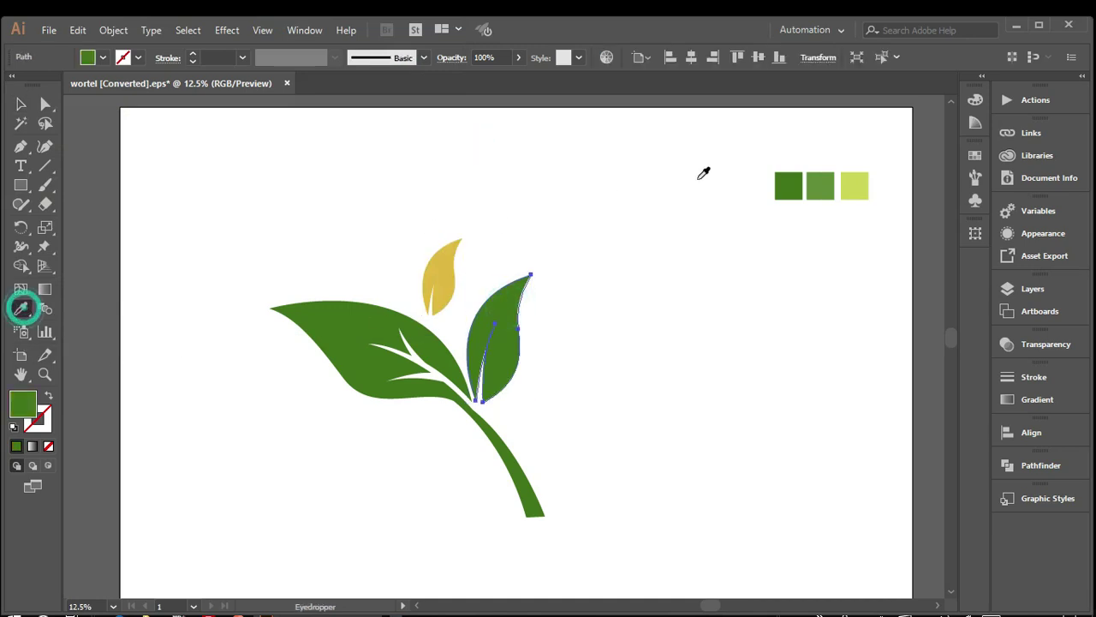
pyautogui.click(821, 183)
pyautogui.click(21, 103)
pyautogui.click(112, 139)
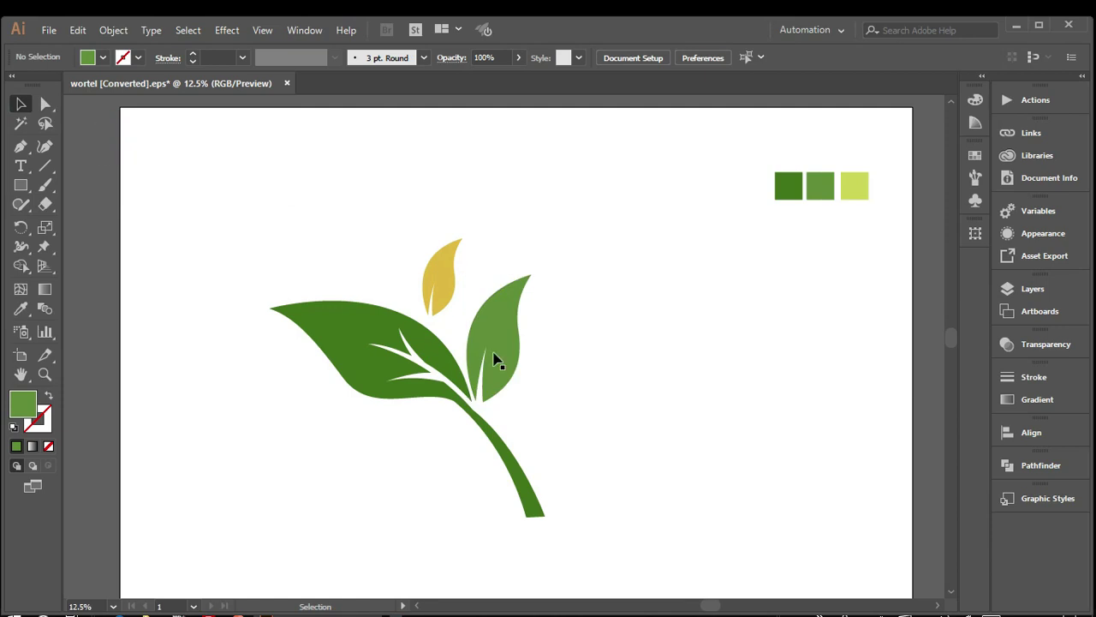
# Step: Nudge the yellow bud beside the right leaf and rotate it more upright
pyautogui.moveTo(245, 234); pyautogui.dragTo(590, 482)
pyautogui.click(641, 376)
pyautogui.moveTo(459, 304); pyautogui.dragTo(463, 302)
pyautogui.moveTo(483, 246)
pyautogui.mouseDown()
pyautogui.moveTo(493, 259)
pyautogui.moveTo(463, 281)
pyautogui.mouseUp()
pyautogui.click(556, 240)
pyautogui.click(519, 247)
# Step: Move the whole three-leaf plant up and slightly right
pyautogui.moveTo(282, 231); pyautogui.dragTo(634, 517)
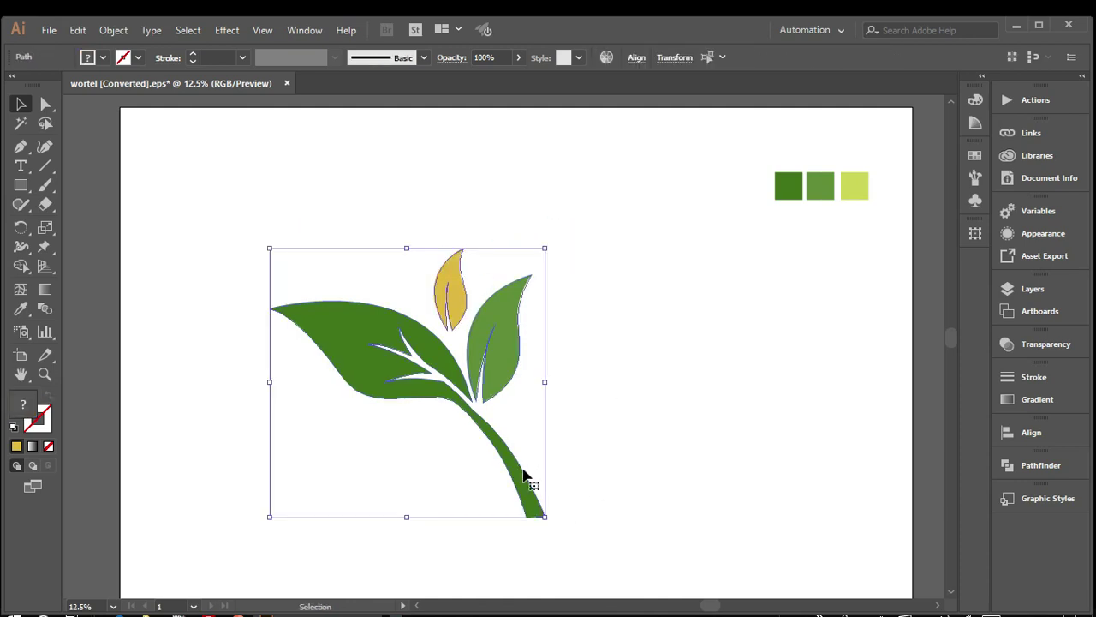
pyautogui.moveTo(516, 467); pyautogui.dragTo(526, 442)
pyautogui.click(668, 381)
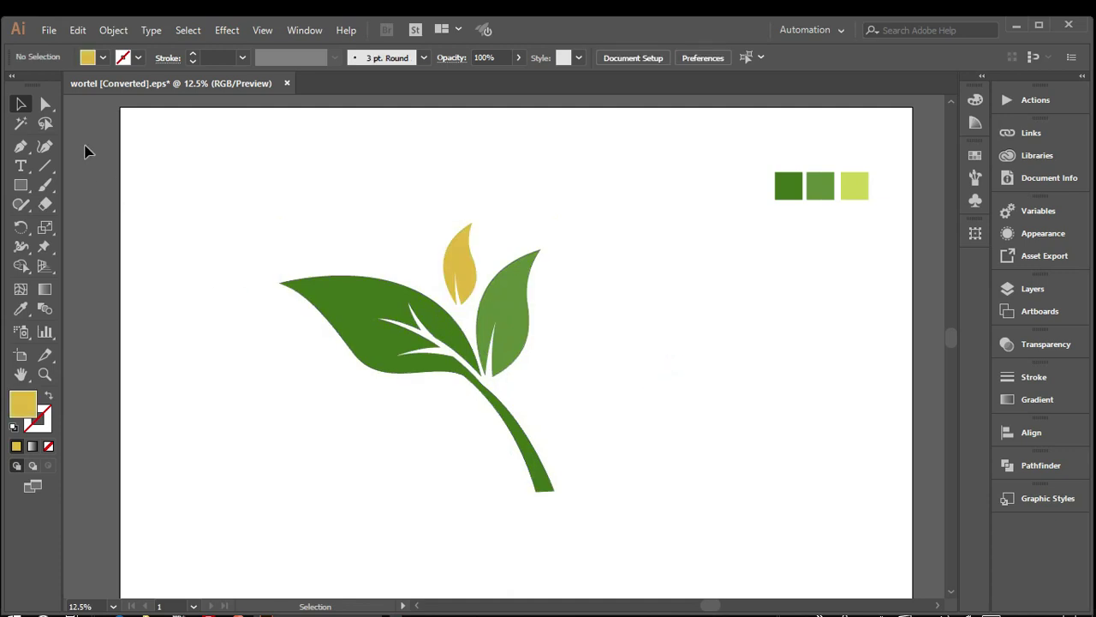
pyautogui.click(45, 104)
# Step: Delete an extra anchor point from the stem below the big leaf
pyautogui.click(454, 363)
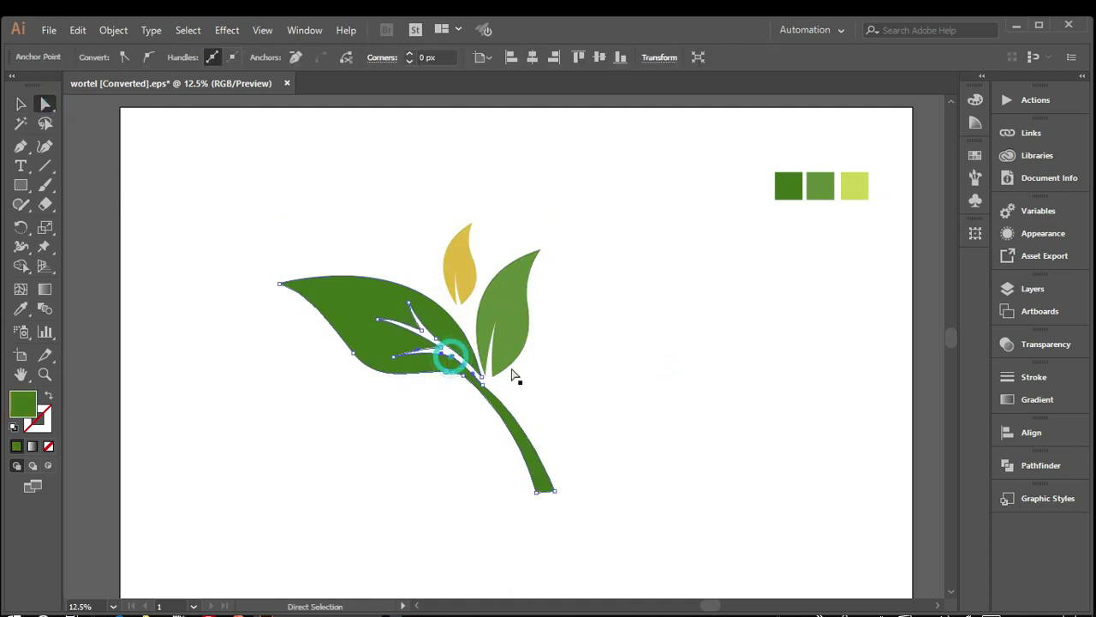
pyautogui.scroll(1, 484, 383)
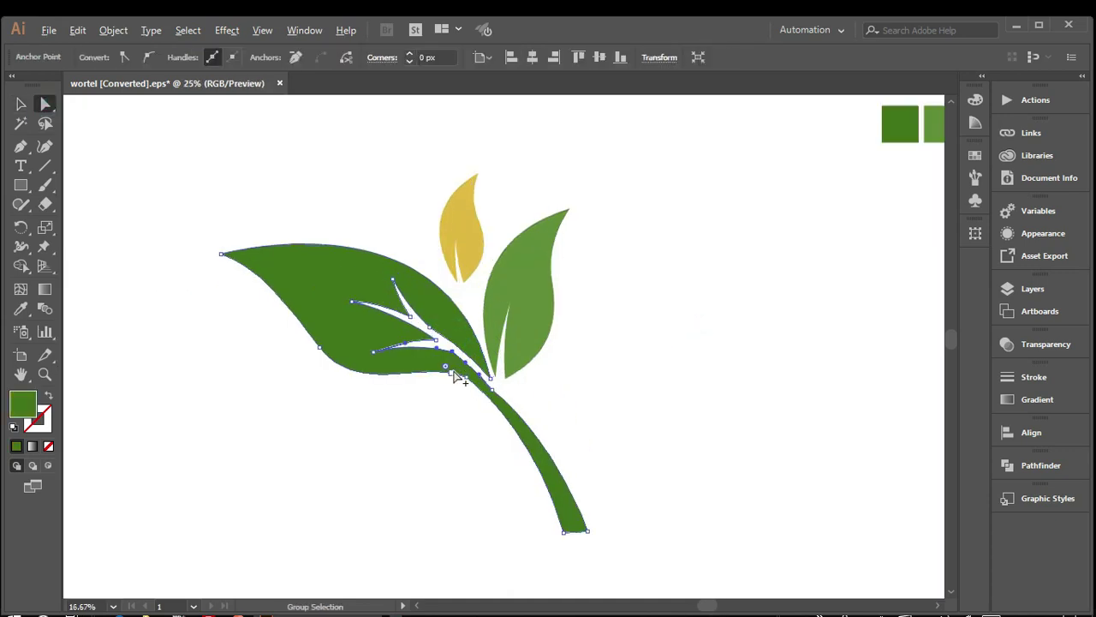
pyautogui.scroll(2, 482, 390)
pyautogui.click(477, 394)
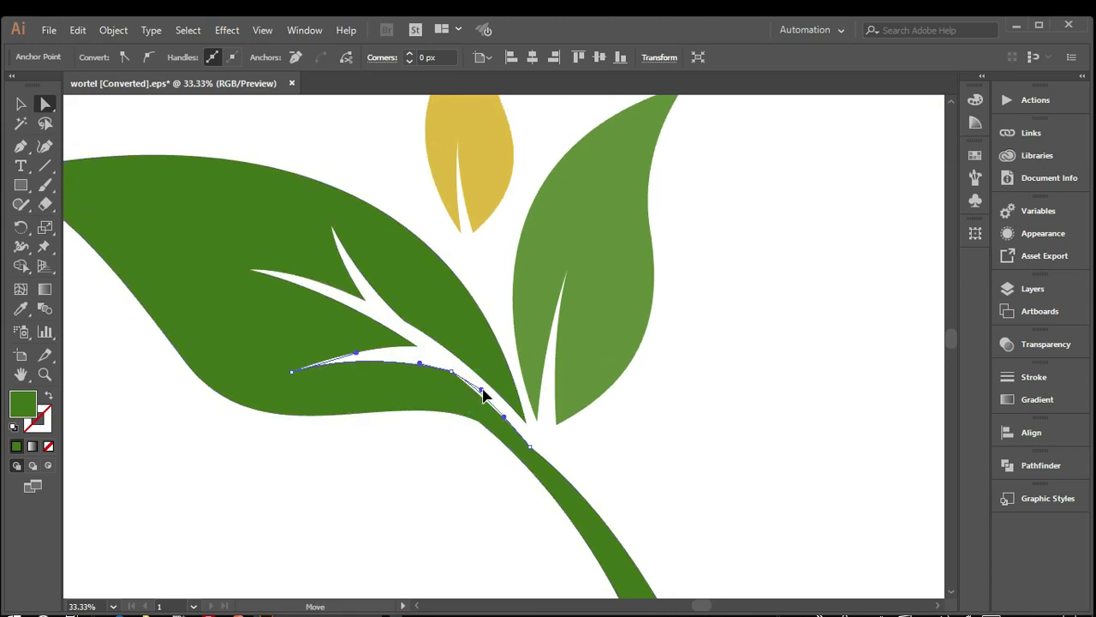
pyautogui.moveTo(22, 148); pyautogui.dragTo(59, 183)
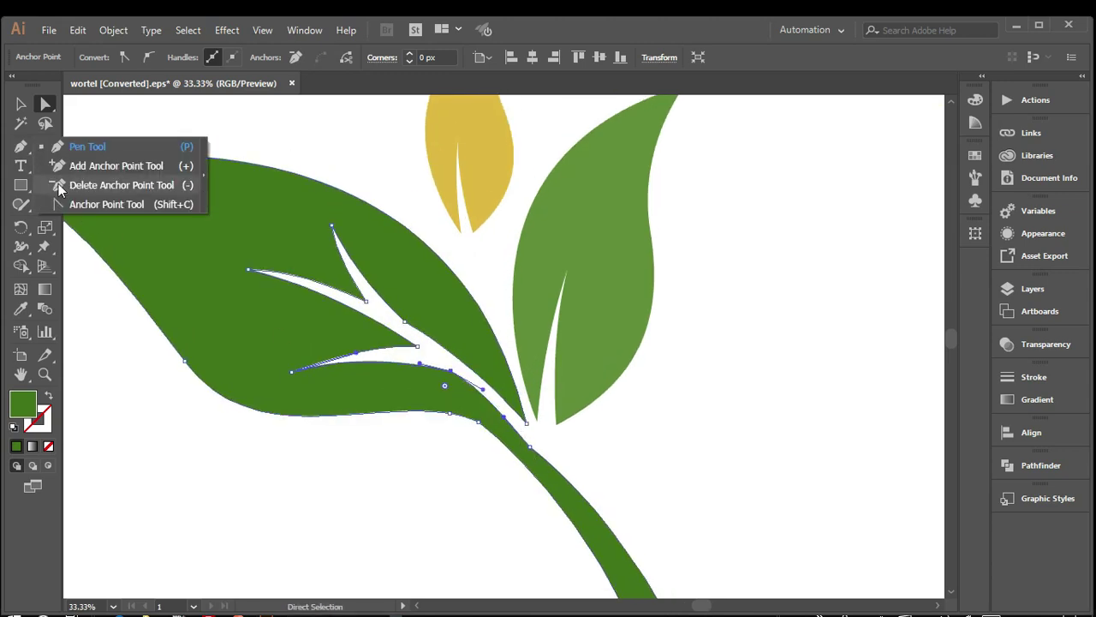
pyautogui.click(530, 450)
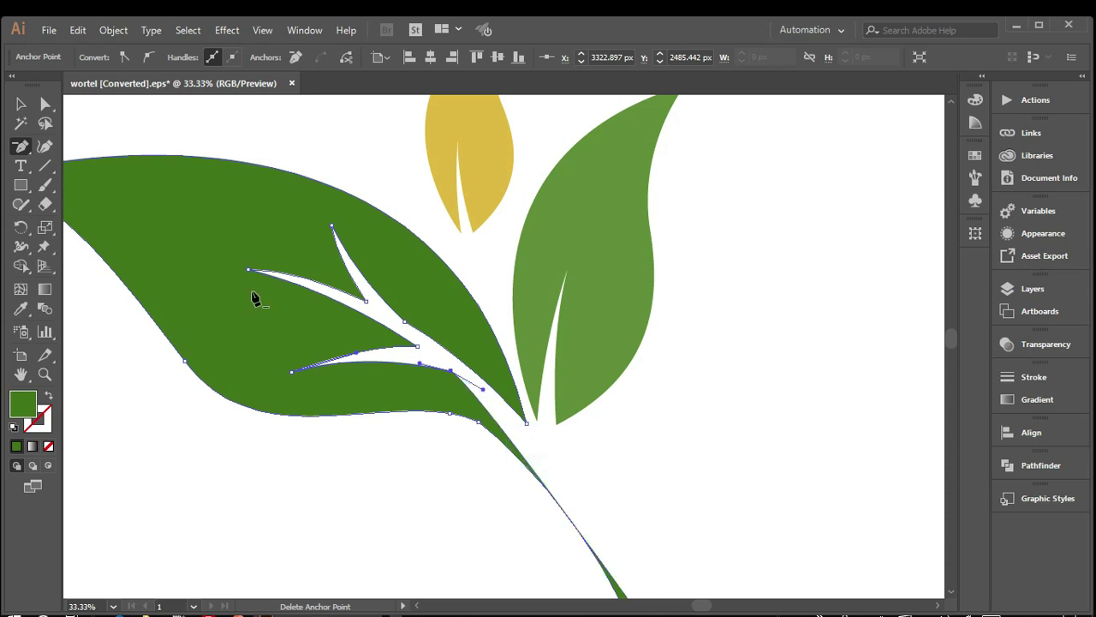
pyautogui.click(45, 103)
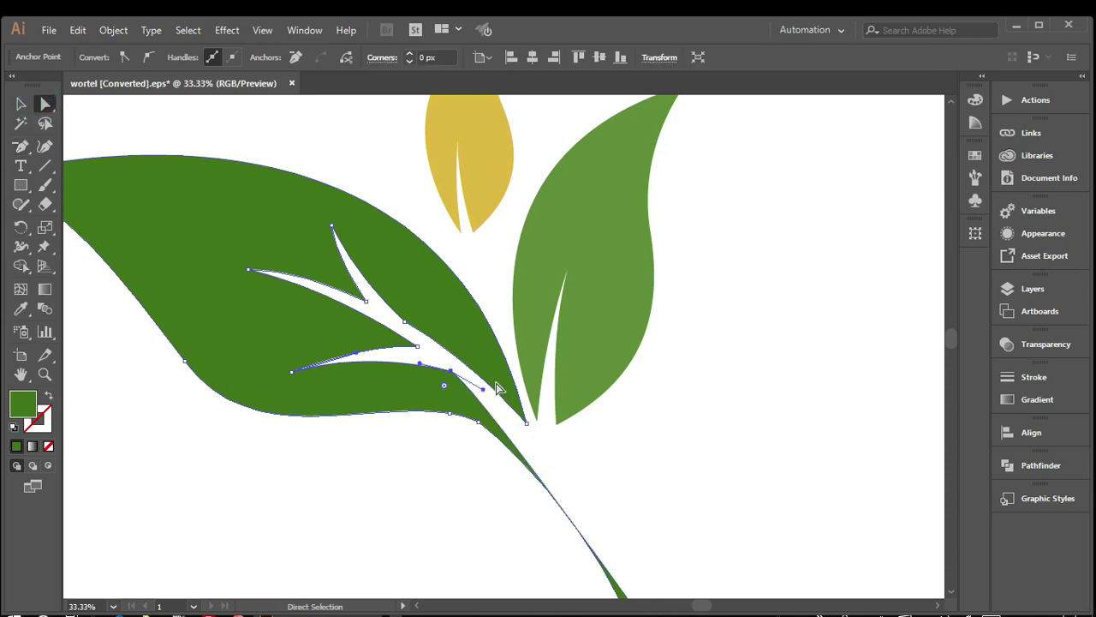
# Step: Drag the stem anchor and handles into a long smooth curve, then zoom out
pyautogui.scroll(-1, 497, 389)
pyautogui.scroll(-1, 561, 430)
pyautogui.moveTo(513, 408); pyautogui.dragTo(578, 445)
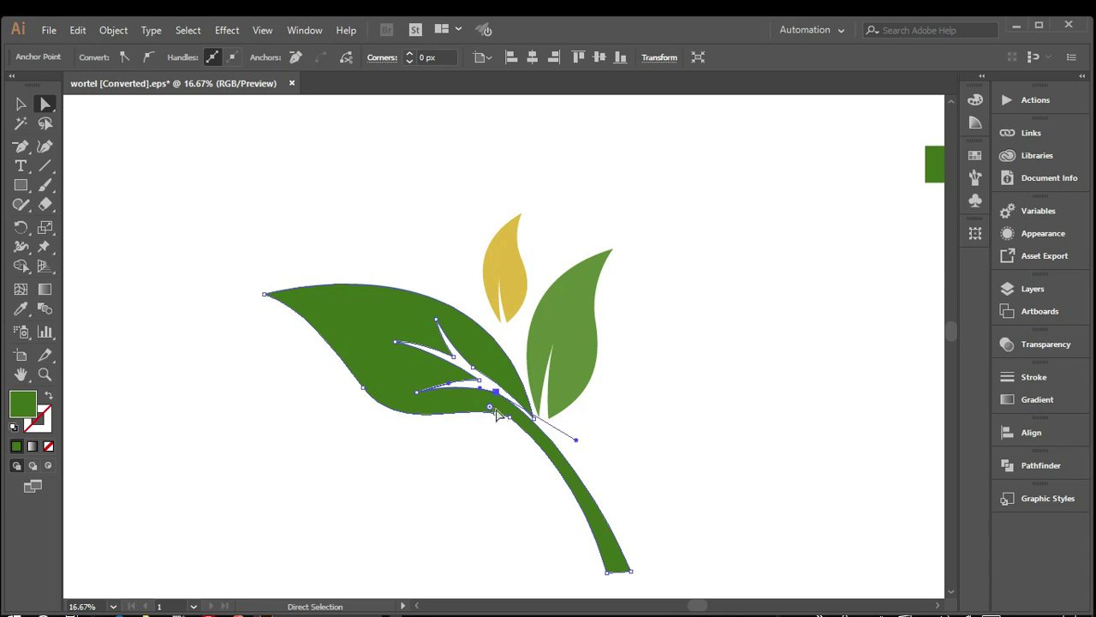
pyautogui.click(566, 469)
pyautogui.moveTo(579, 478); pyautogui.dragTo(561, 460)
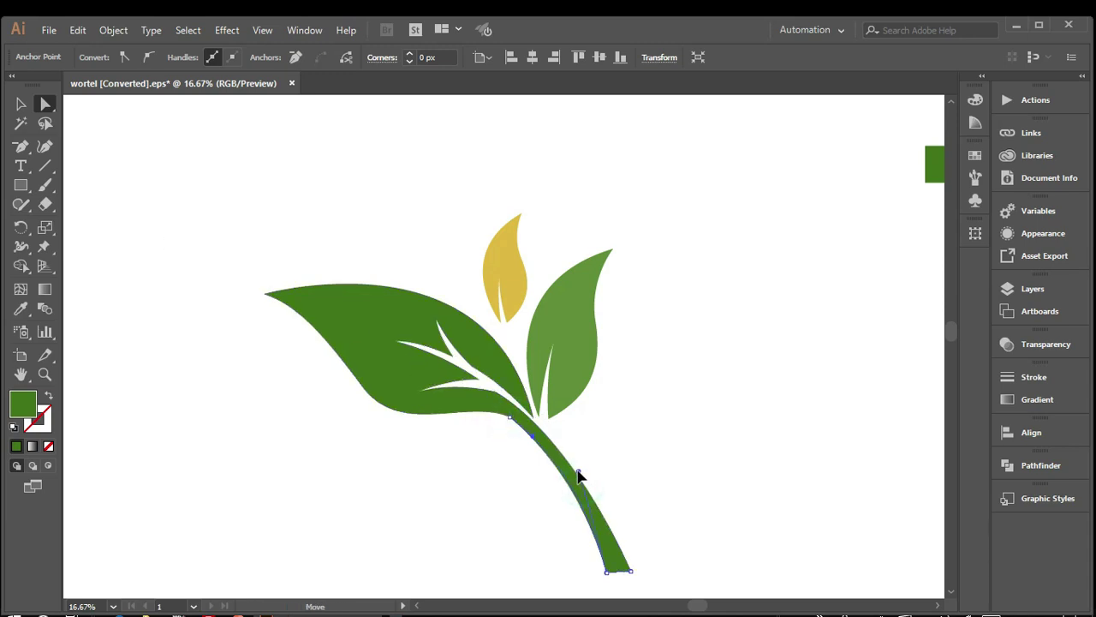
pyautogui.click(21, 104)
pyautogui.click(127, 154)
pyautogui.hotkey('ctrl', '-')
pyautogui.hotkey('ctrl', '-')
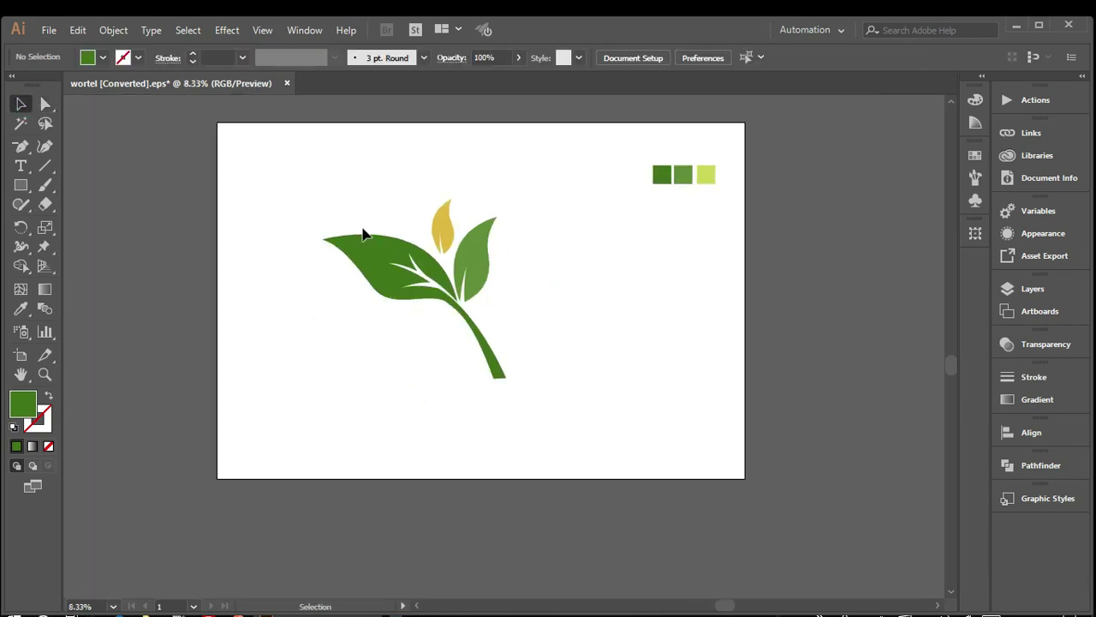
# Step: Move the whole plant slightly down and to the right
pyautogui.scroll(1, 362, 233)
pyautogui.moveTo(317, 183); pyautogui.dragTo(515, 402)
pyautogui.click(620, 332)
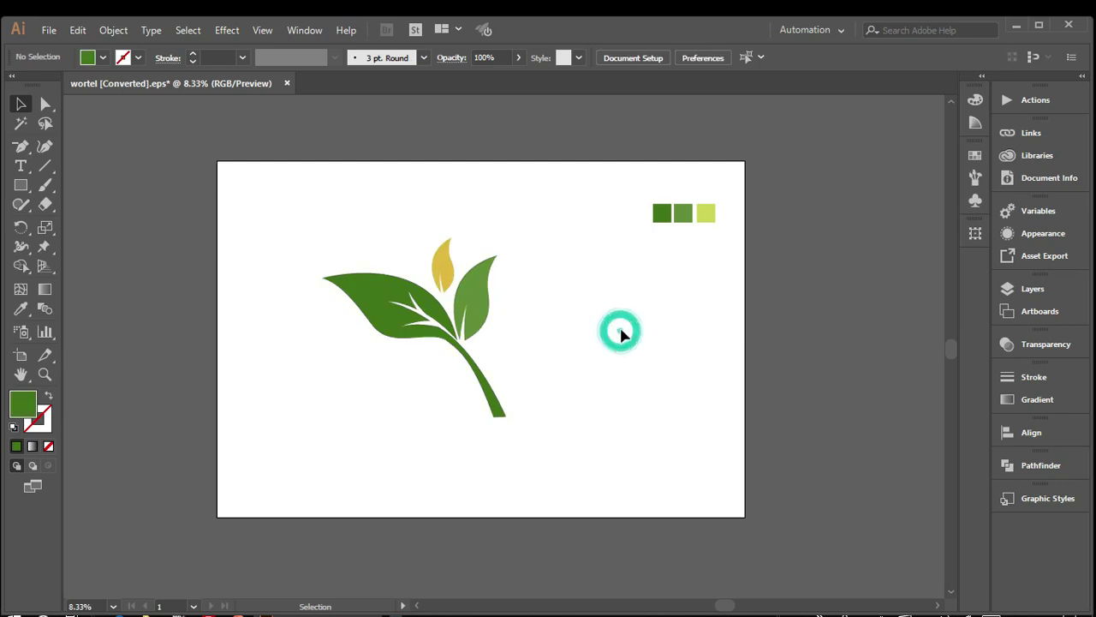
pyautogui.moveTo(351, 220); pyautogui.dragTo(506, 419)
pyautogui.moveTo(455, 272); pyautogui.dragTo(467, 301)
pyautogui.click(611, 301)
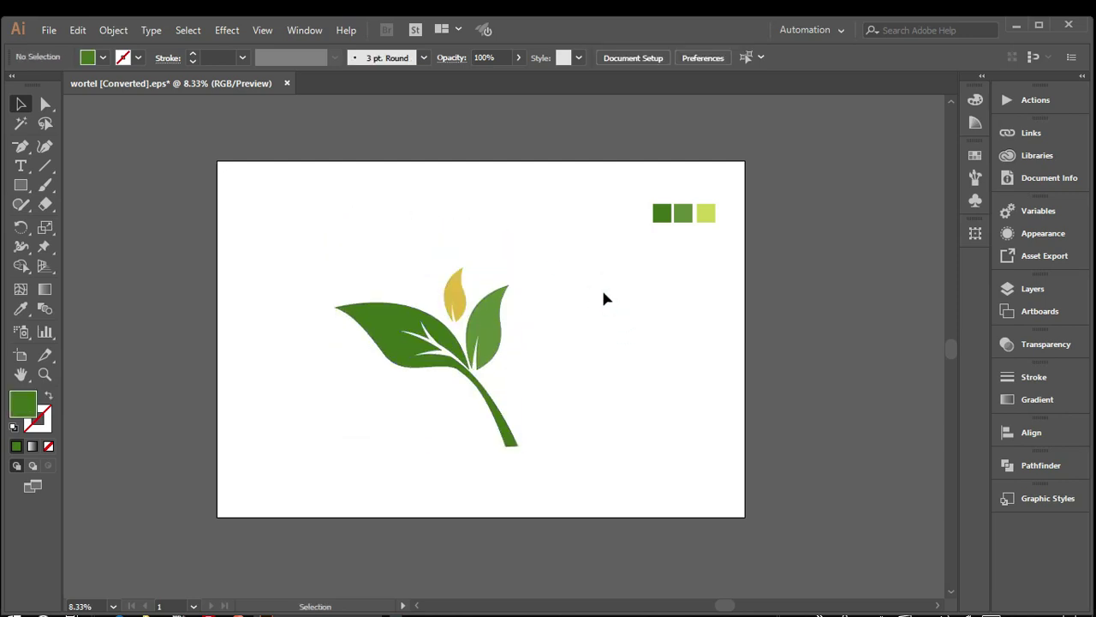
# Step: Draw a flat 909 by 85.5 px green ellipse under the stem as ground
pyautogui.moveTo(21, 186); pyautogui.dragTo(74, 223)
pyautogui.click(75, 223)
pyautogui.moveTo(481, 445); pyautogui.dragTo(545, 451)
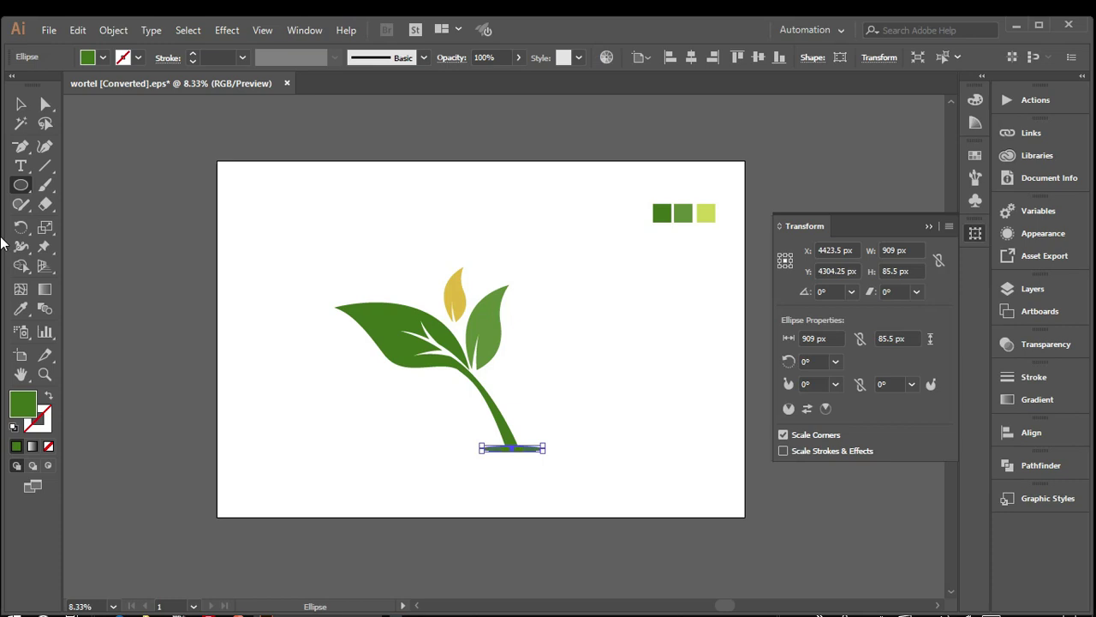
pyautogui.click(21, 104)
pyautogui.click(241, 211)
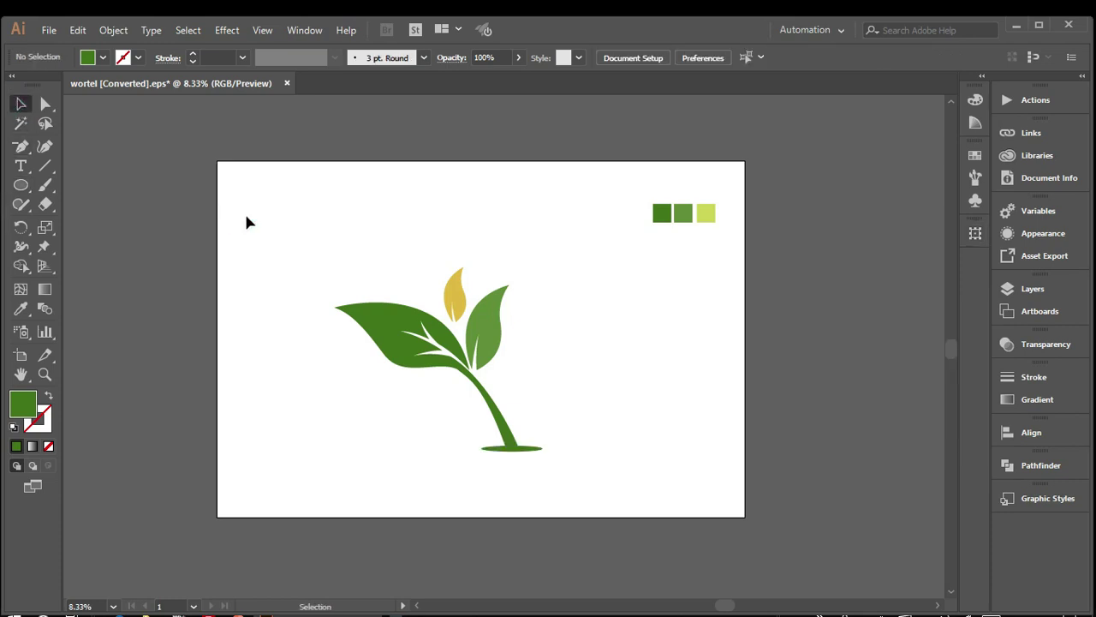